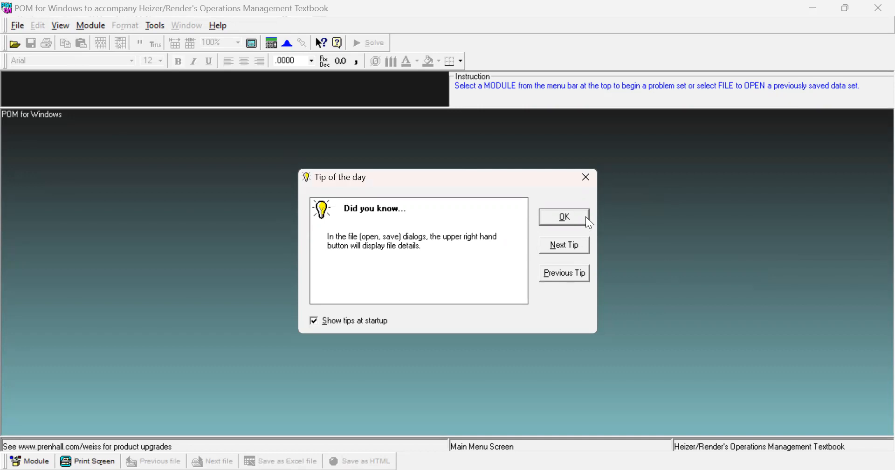
- Dismiss the tip of the day and open the Inventory module
click(585, 217)
key(alt+m)
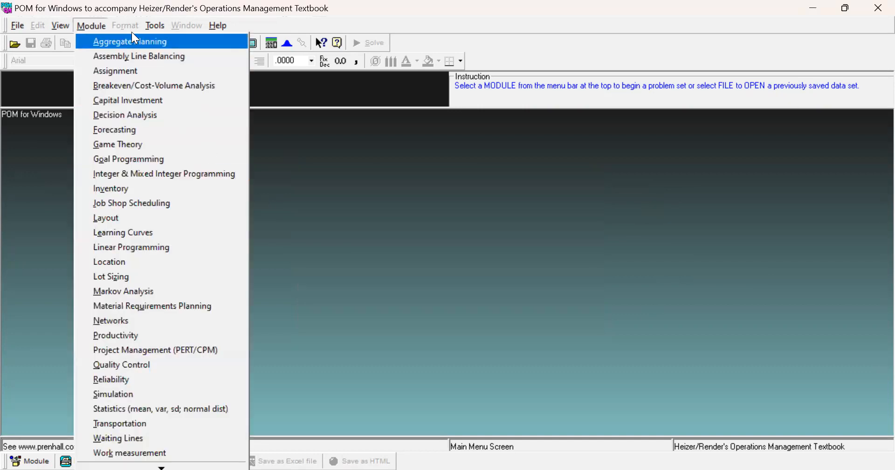
click(107, 27)
click(105, 28)
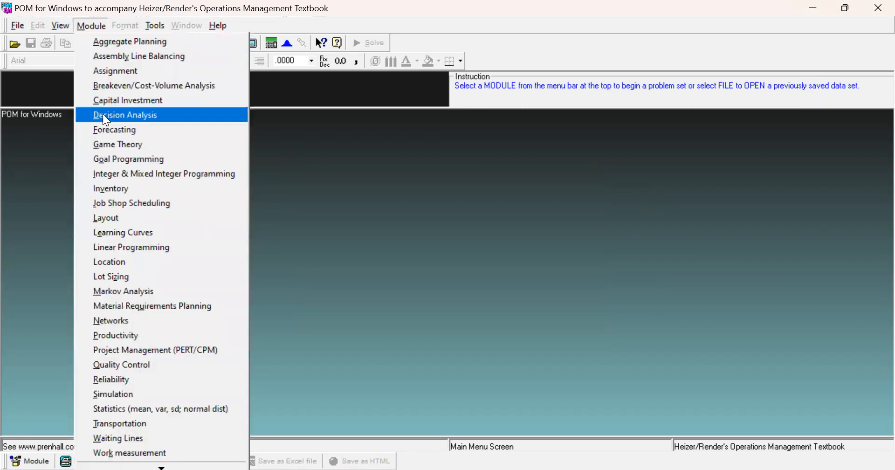
click(118, 187)
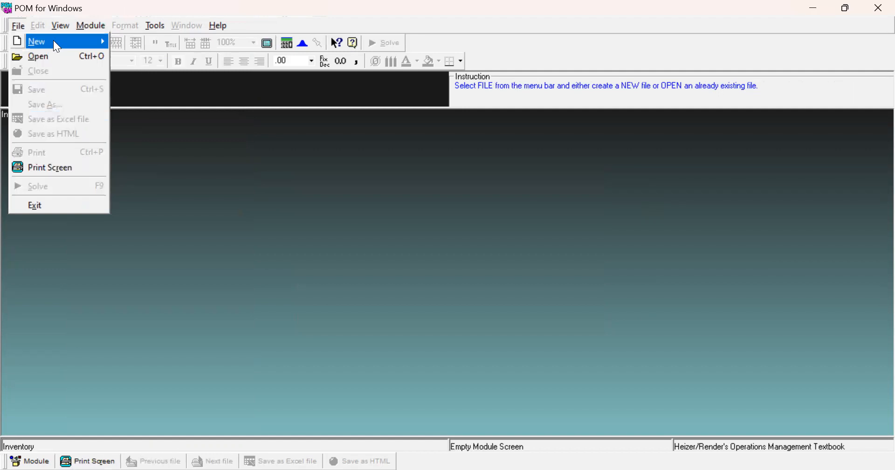
- Create a new Economic Order Quantity (EOQ) Model data set with the reorder point computed
mouse_move(54, 41)
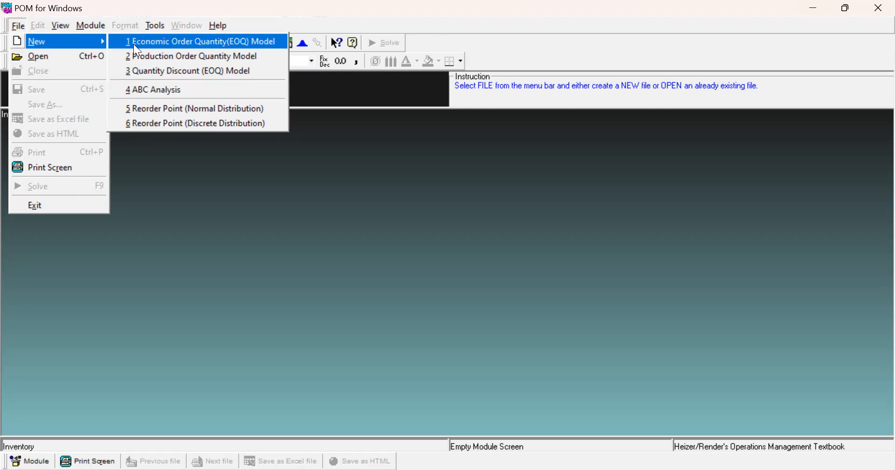
key(Return)
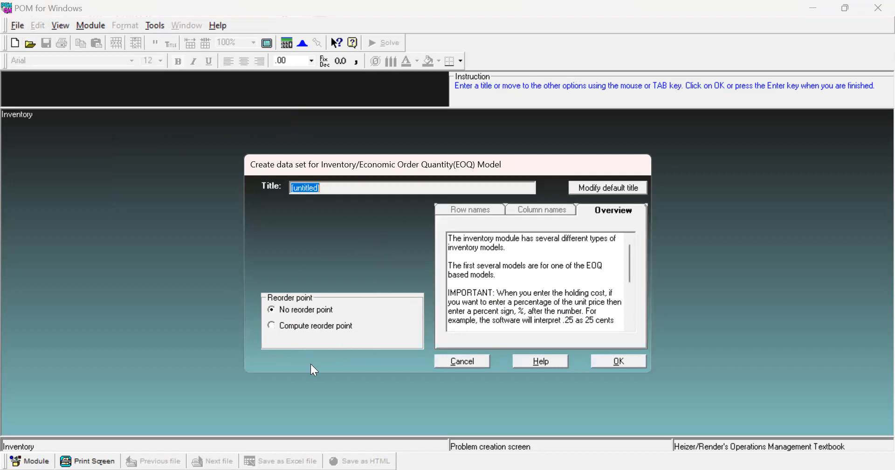
click(271, 324)
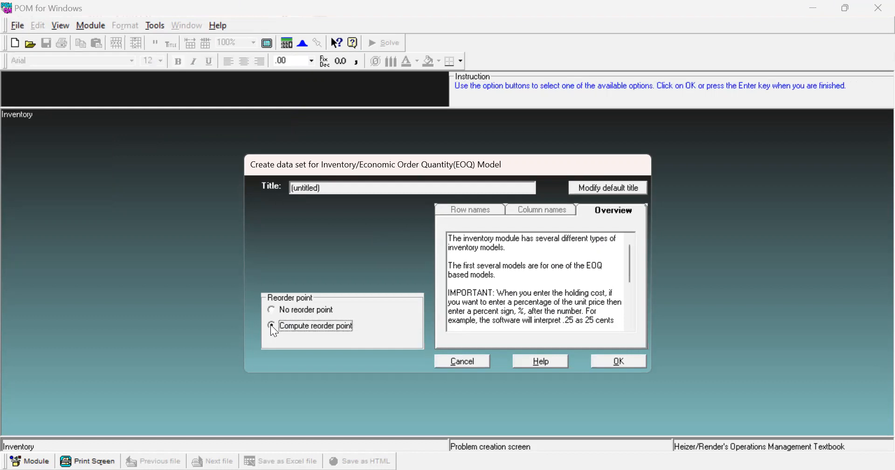
click(627, 362)
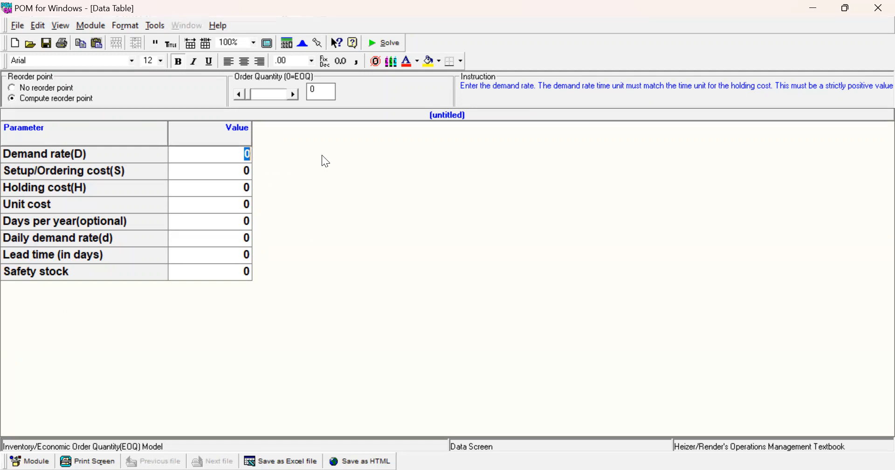
- Enter a demand rate of 24000, a setup/ordering cost of 36 and a holding cost of 1.2
text(24000)
key(Return)
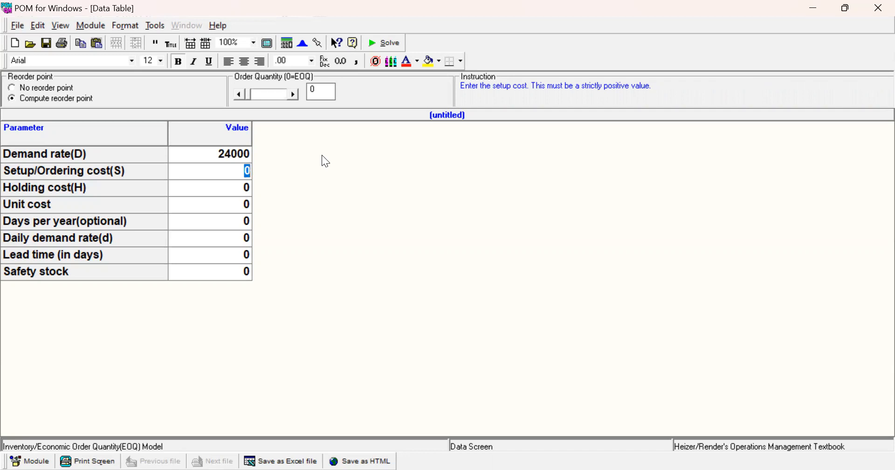
text(36)
key(Return)
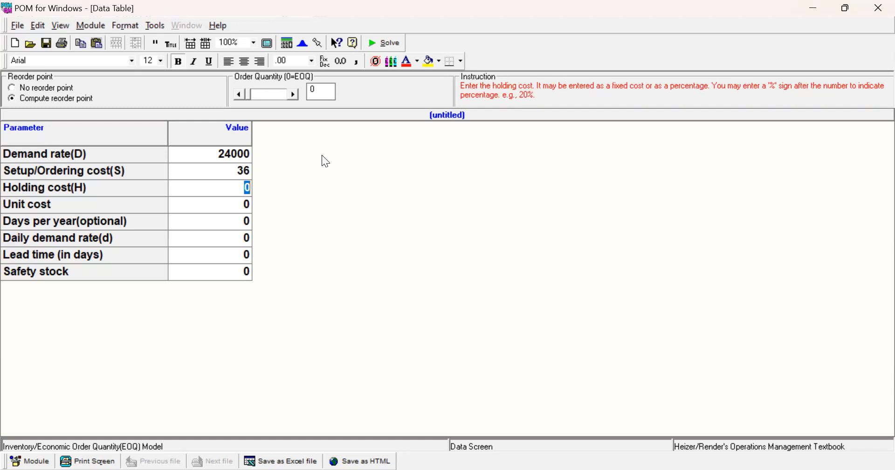
text(1.2)
key(Return)
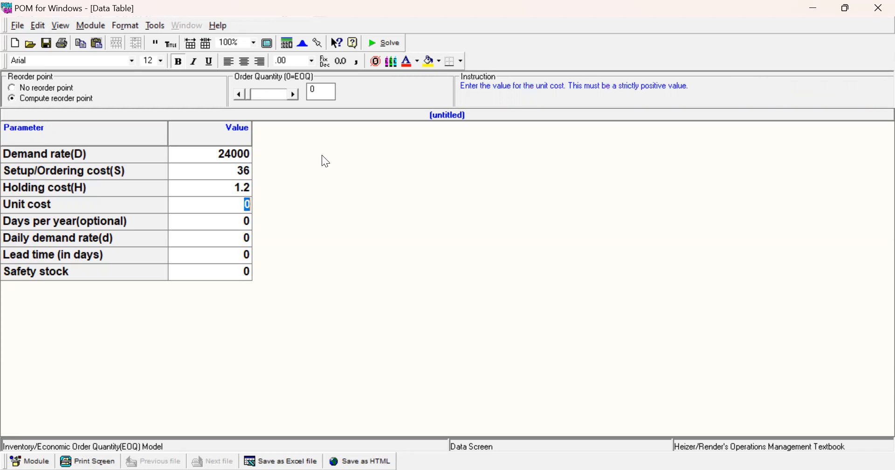
- Skip the unit cost and enter 300 days per year, a daily demand rate of 80 and a lead time of 3 days
key(Return)
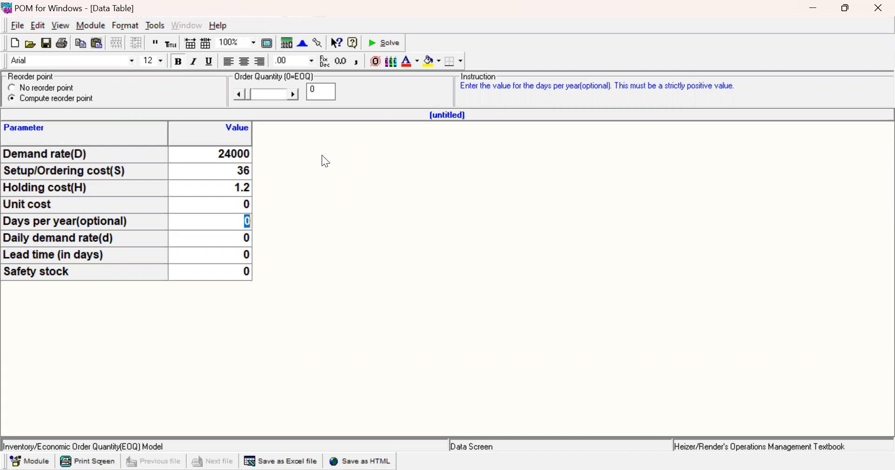
text(300)
key(Return)
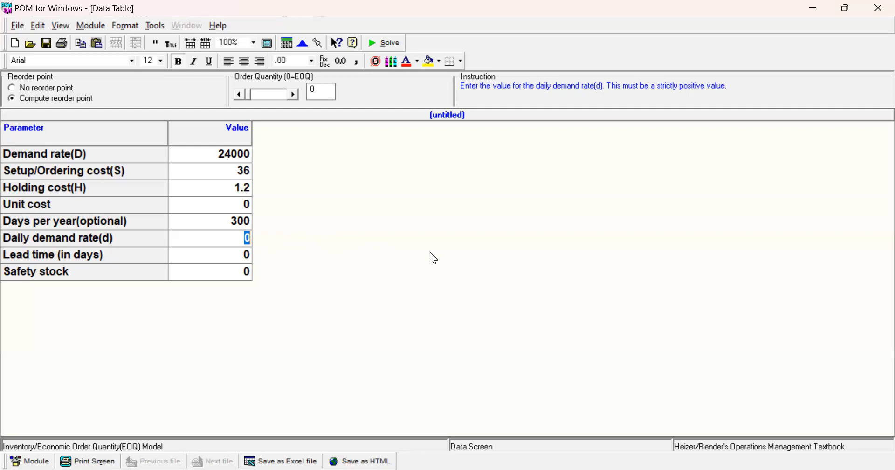
text(80)
key(Return)
text(3)
key(Return)
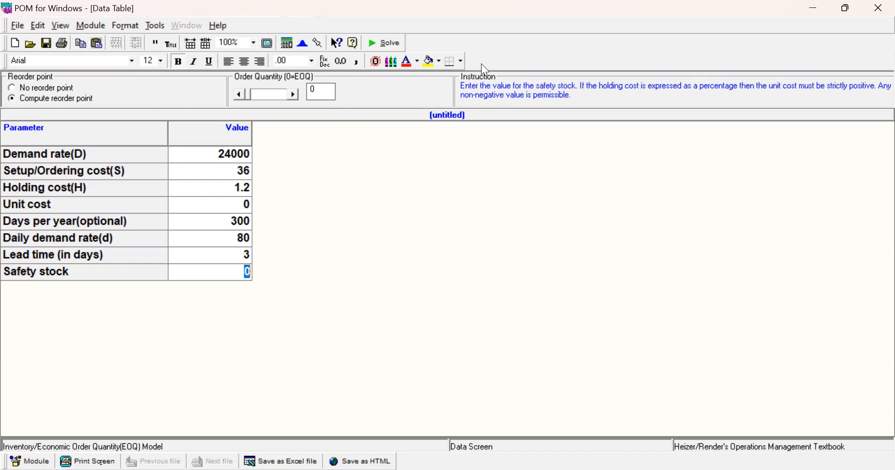
- Solve the EOQ model and display its Cost Curve graph
click(385, 43)
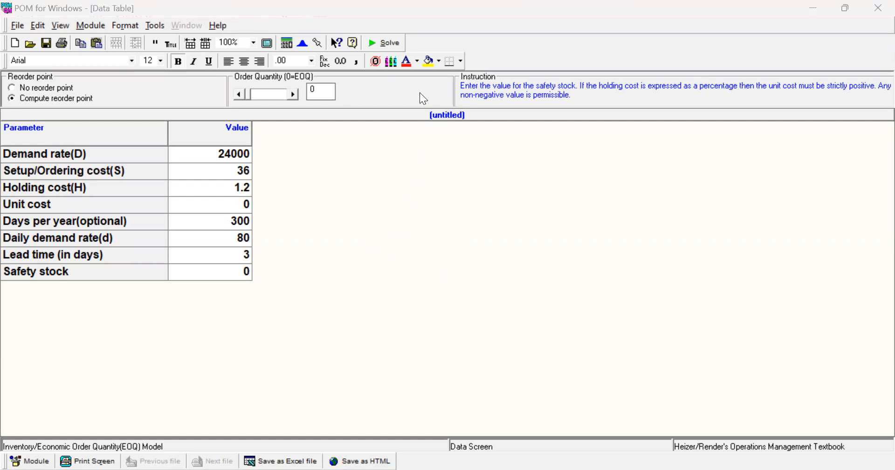
click(390, 43)
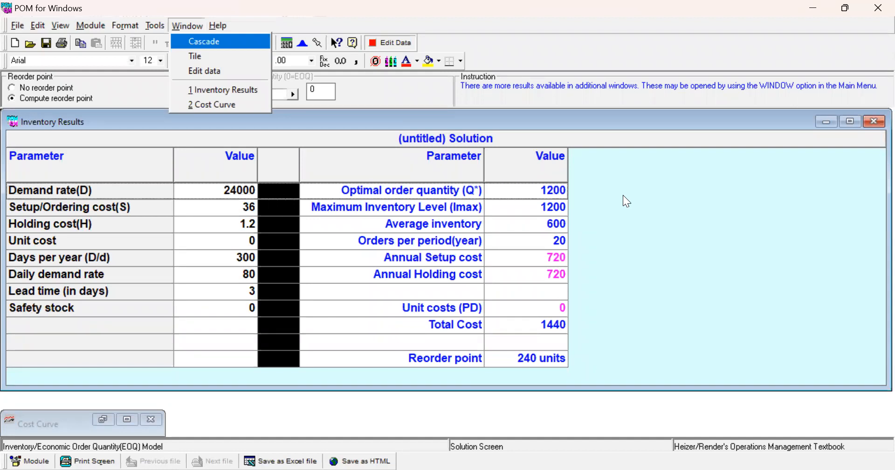
click(534, 308)
click(212, 104)
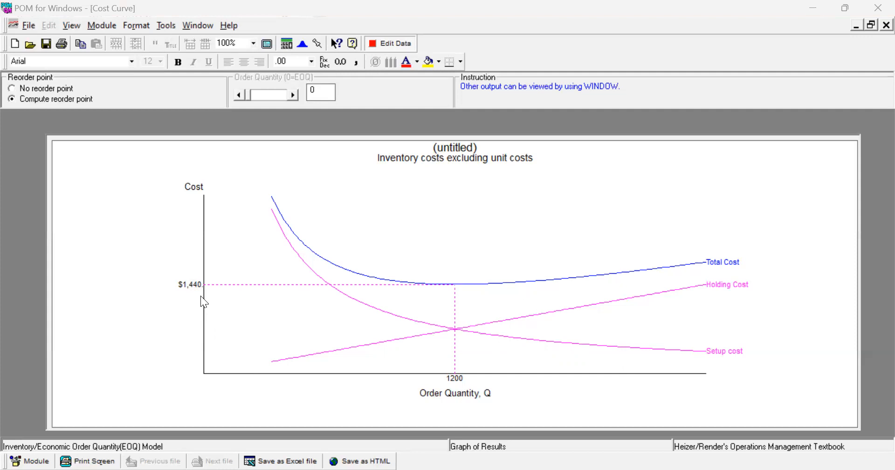
- Return to the data table, set the order quantity to 1500 and solve the model again
click(406, 43)
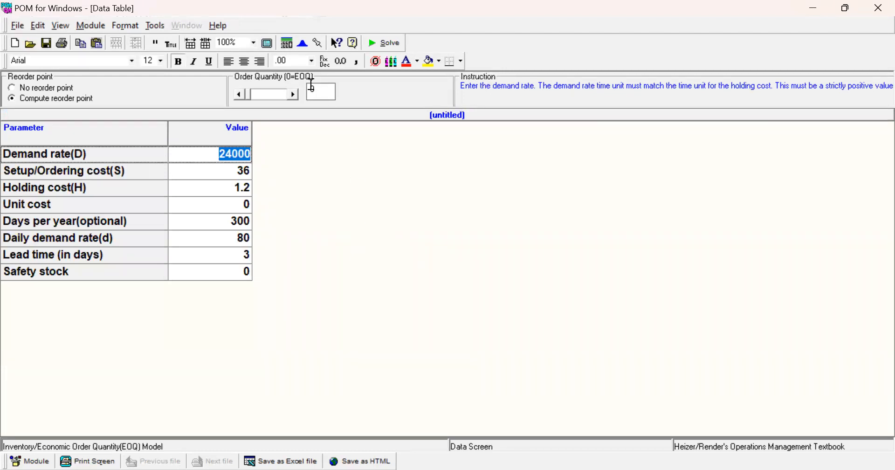
click(322, 92)
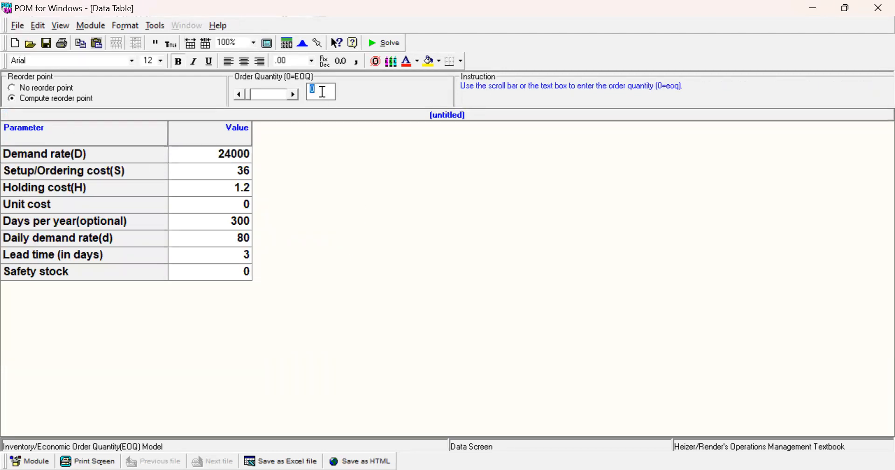
text(1500)
click(396, 45)
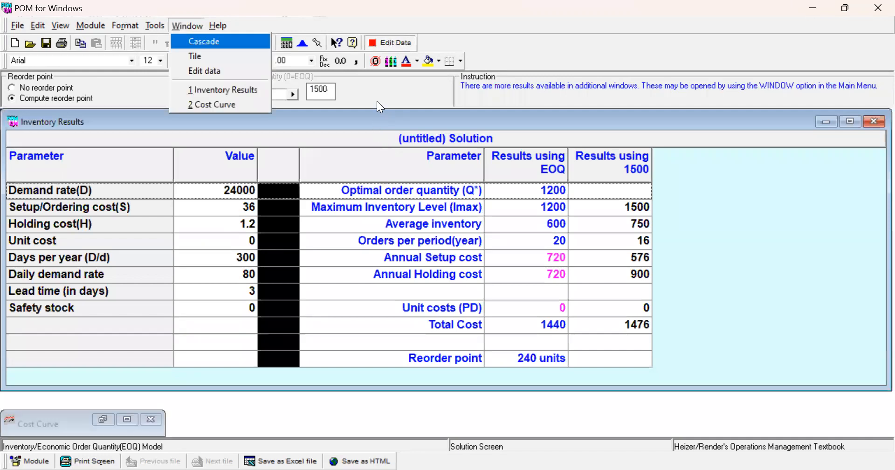
click(404, 125)
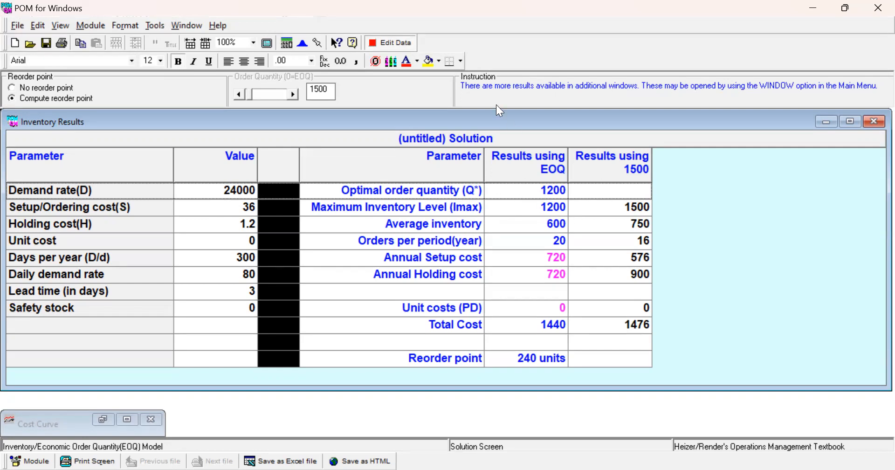
- Go back to the data, change the order quantity to 1000 and re-solve the model
click(398, 44)
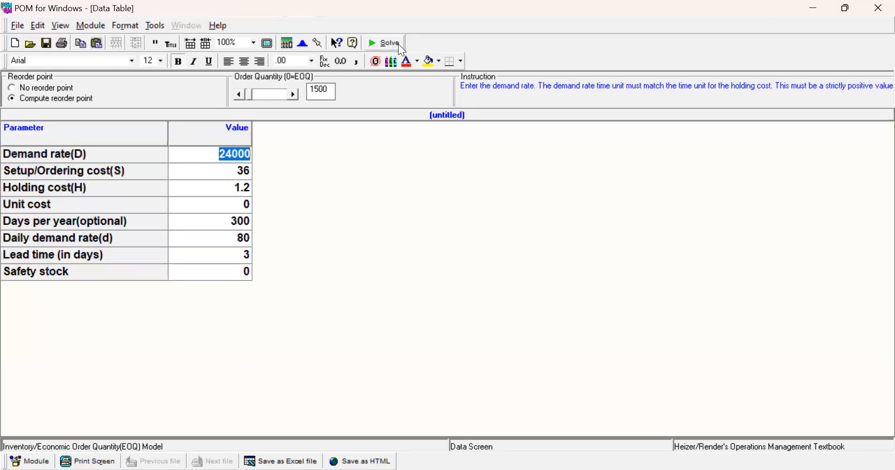
click(308, 89)
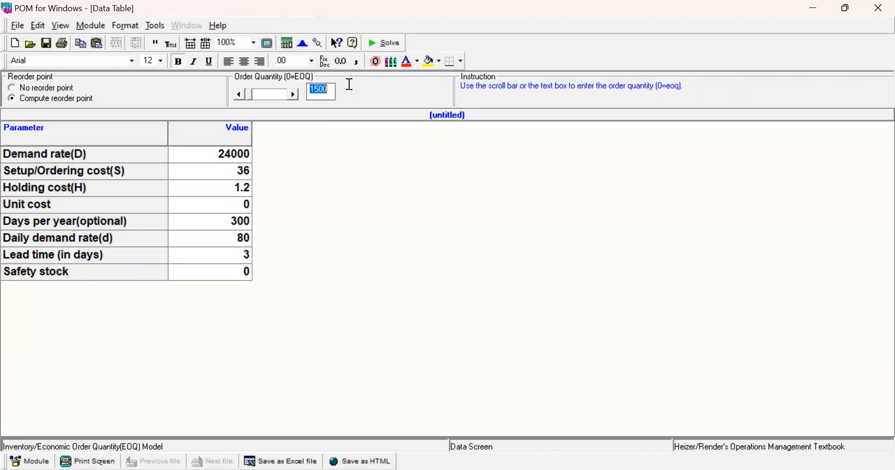
text(1000)
click(396, 41)
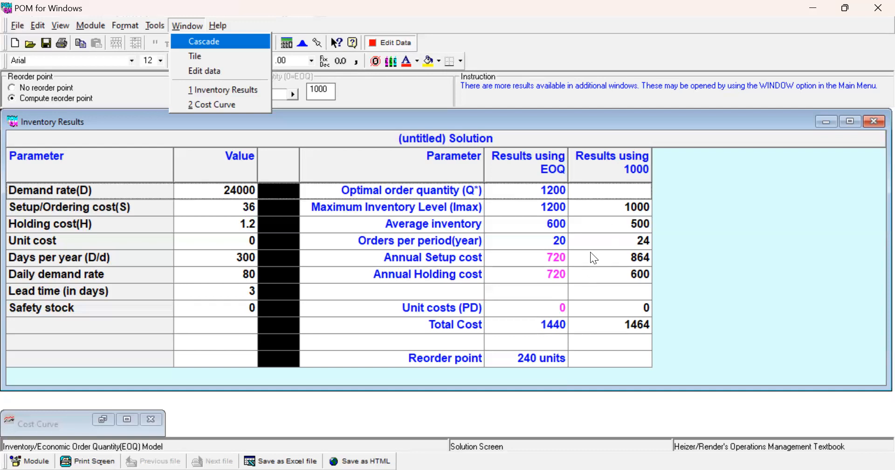
click(770, 237)
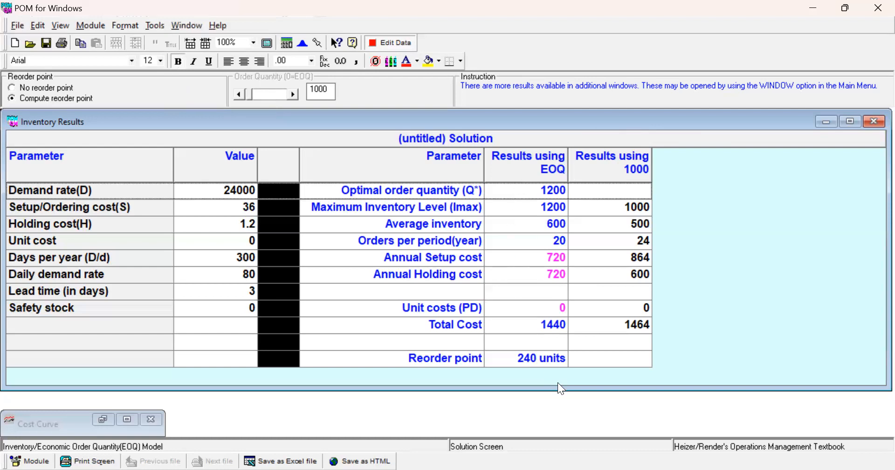
- Examine the inventory results, comparing orders per year, setup, holding and total costs for both order quantities, plus the reorder point
click(545, 328)
click(15, 43)
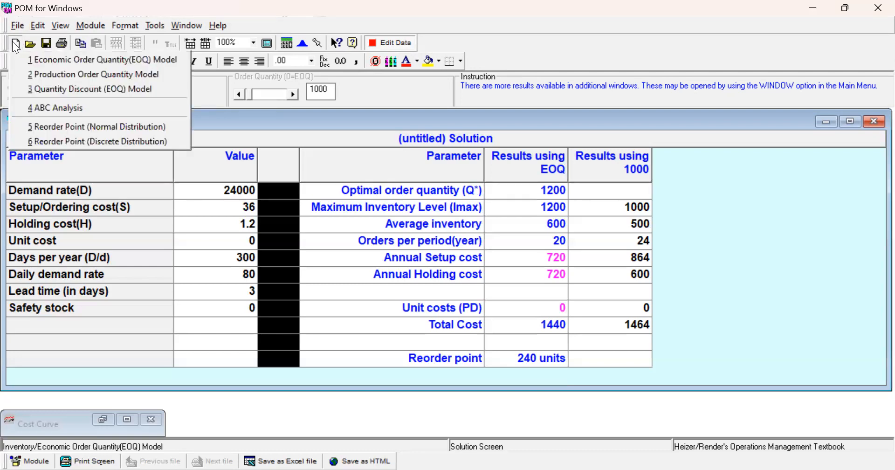
click(514, 46)
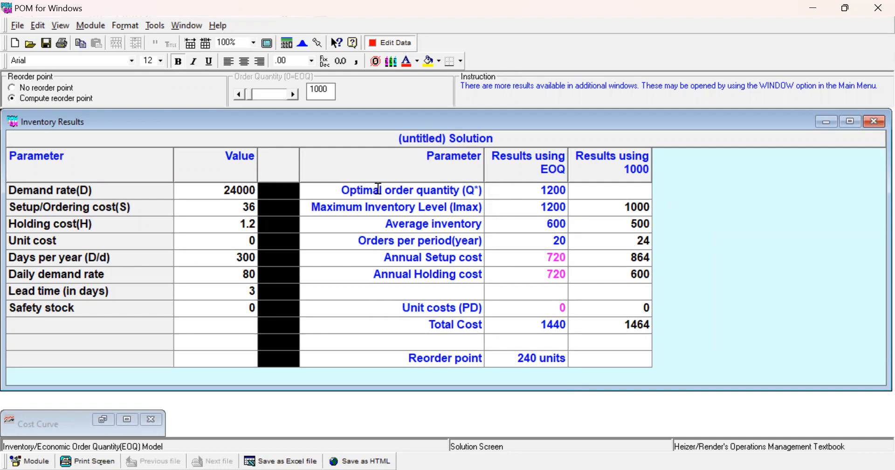
click(433, 252)
click(566, 239)
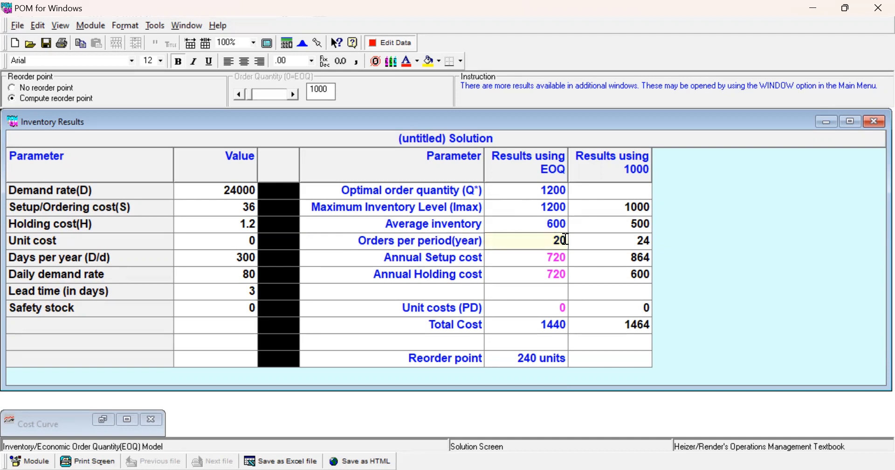
click(350, 272)
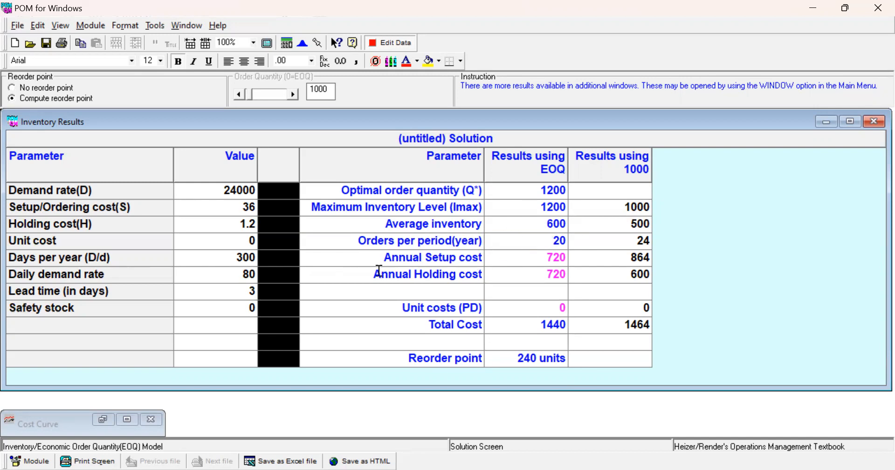
click(484, 259)
click(577, 332)
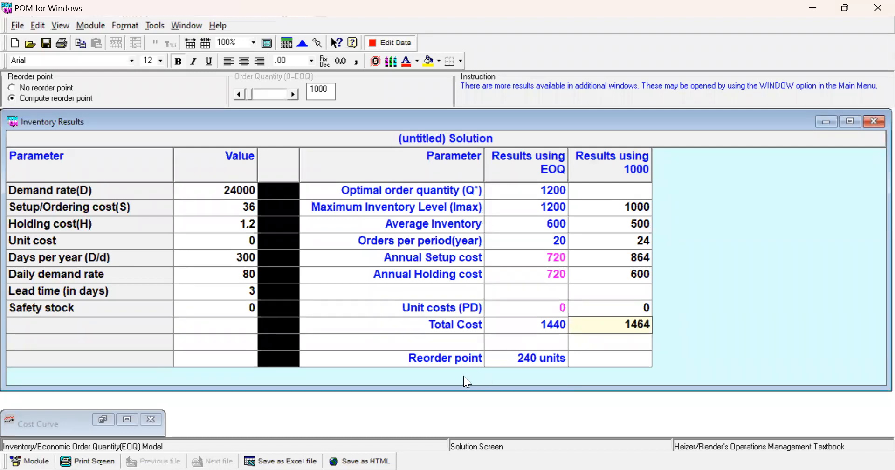
click(440, 360)
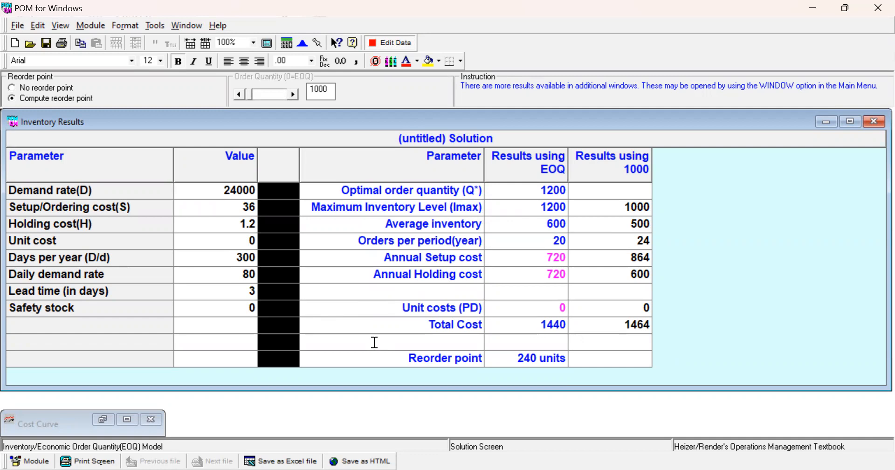
- Reopen the data table for editing and set the unit cost to 100
click(391, 43)
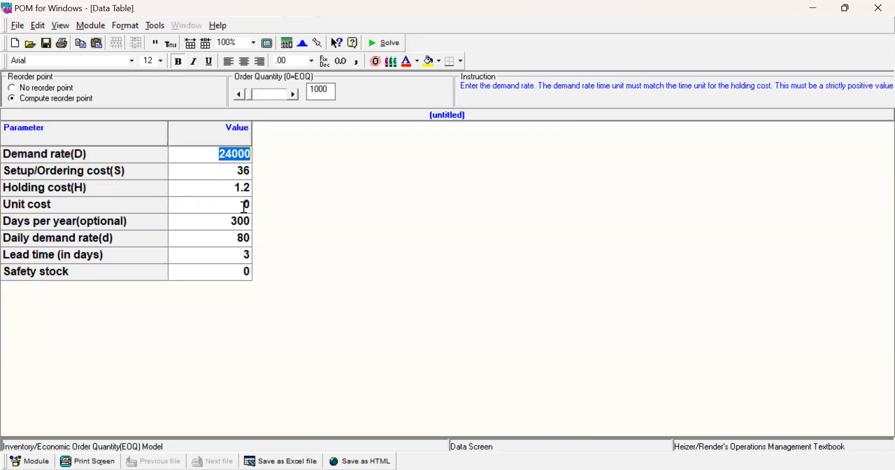
click(248, 204)
double_click(249, 204)
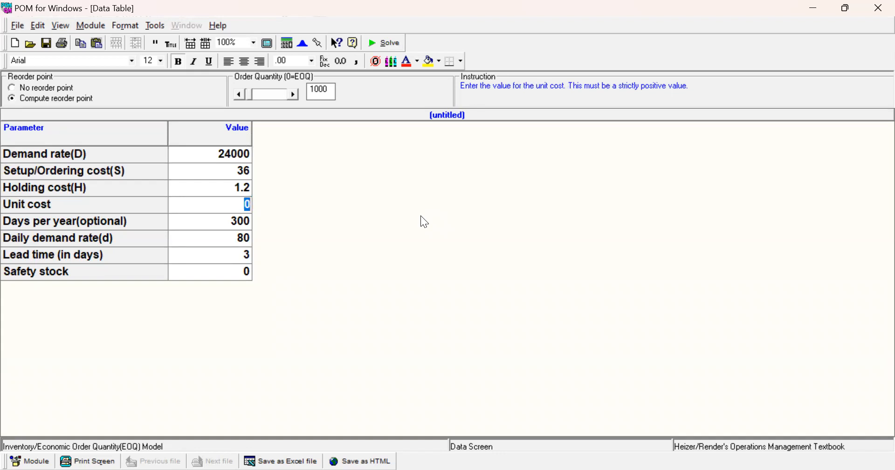
text(100)
- Solve the model with the order quantity cleared and return to the data table
click(332, 89)
drag(308, 90, 350, 89)
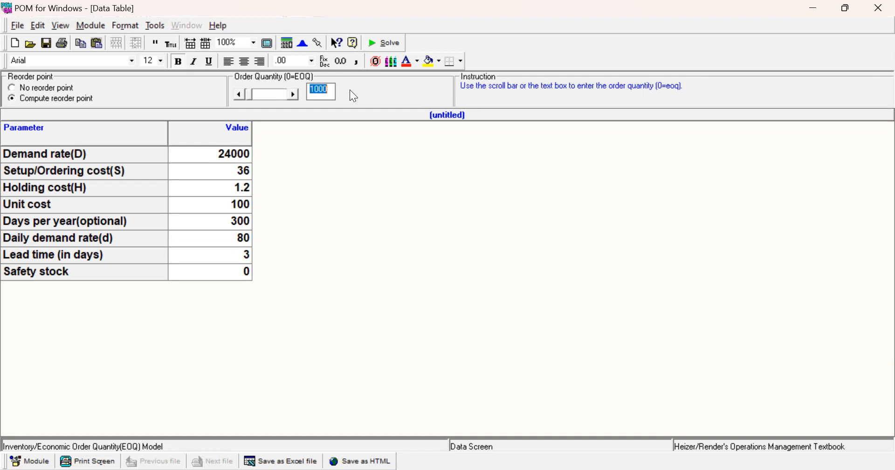
key(BackSpace)
click(390, 41)
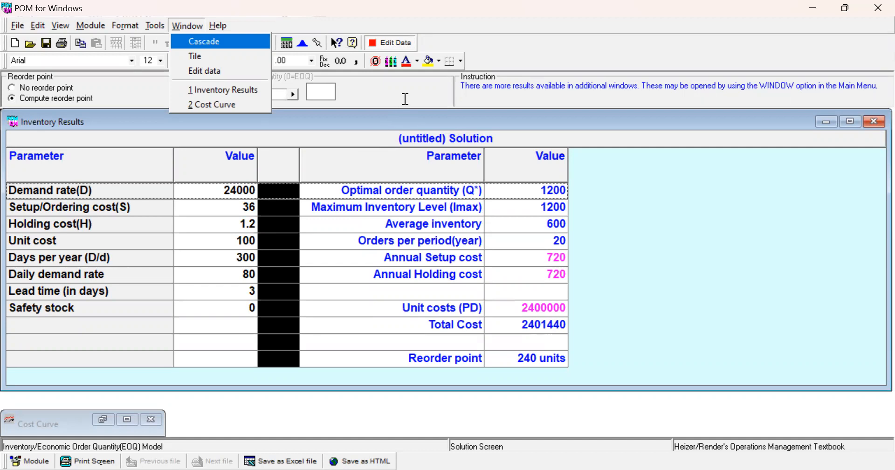
click(404, 73)
click(406, 43)
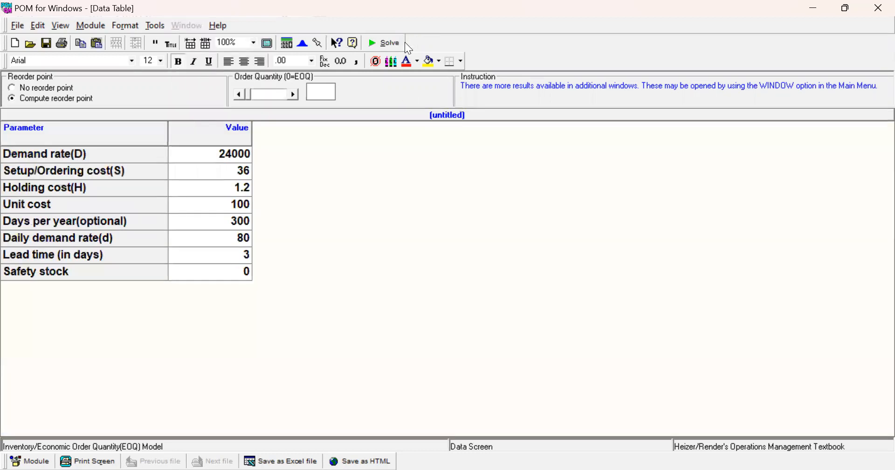
- Set the safety stock to 200 and solve the model
click(232, 277)
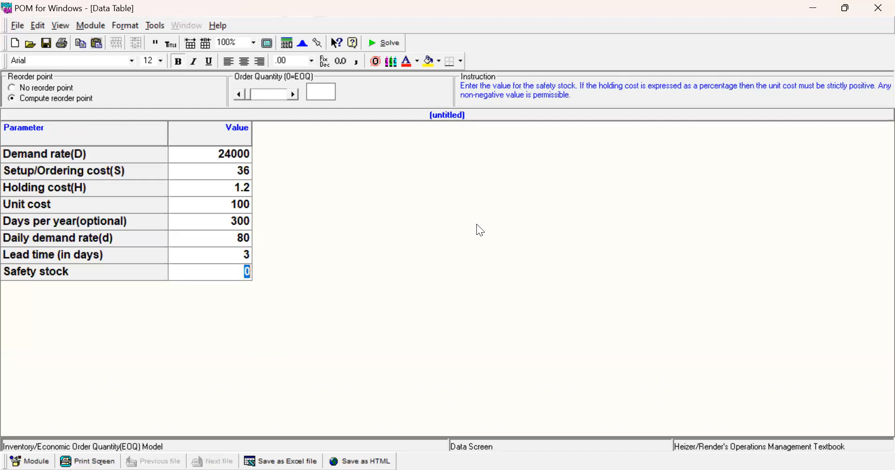
text(200)
click(388, 43)
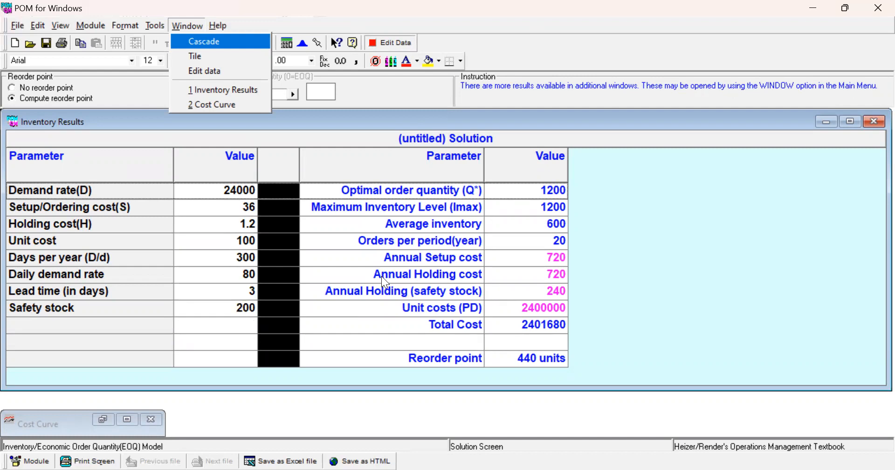
click(504, 301)
- Return to the data table, re-solve the model unchanged and display the cost curve
click(391, 42)
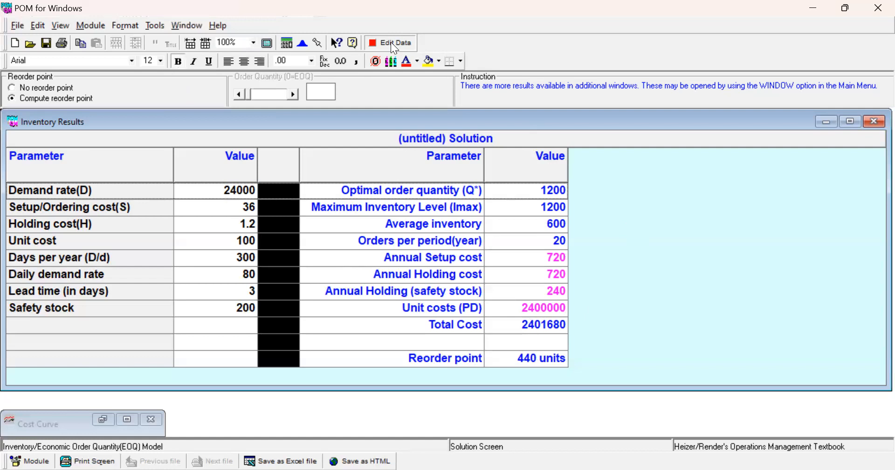
click(394, 44)
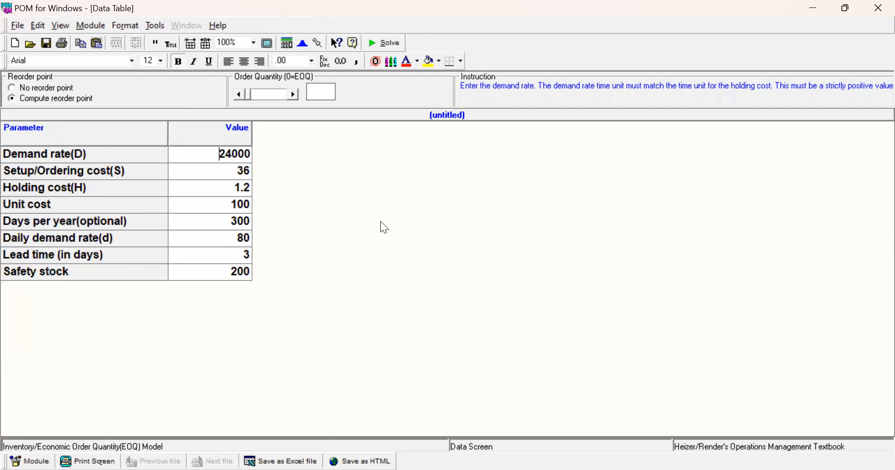
click(390, 43)
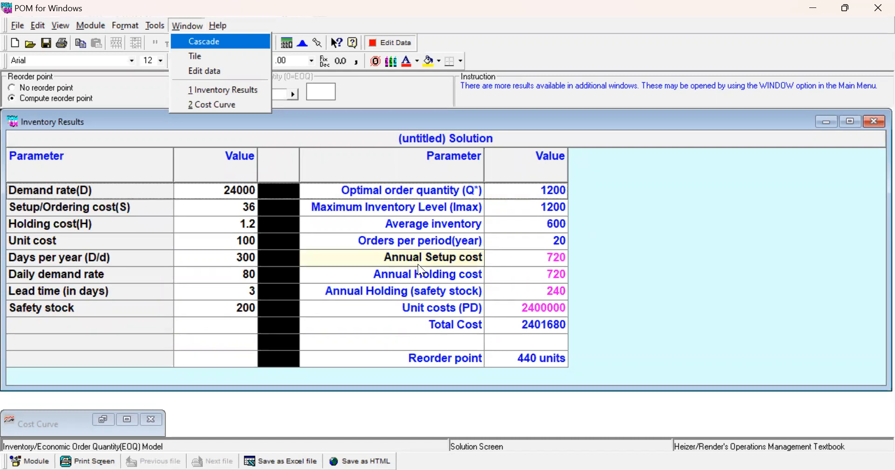
click(657, 272)
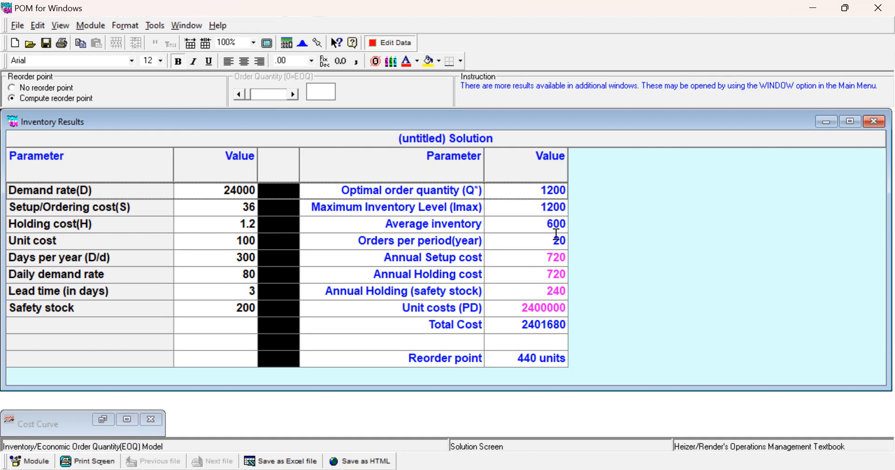
click(177, 28)
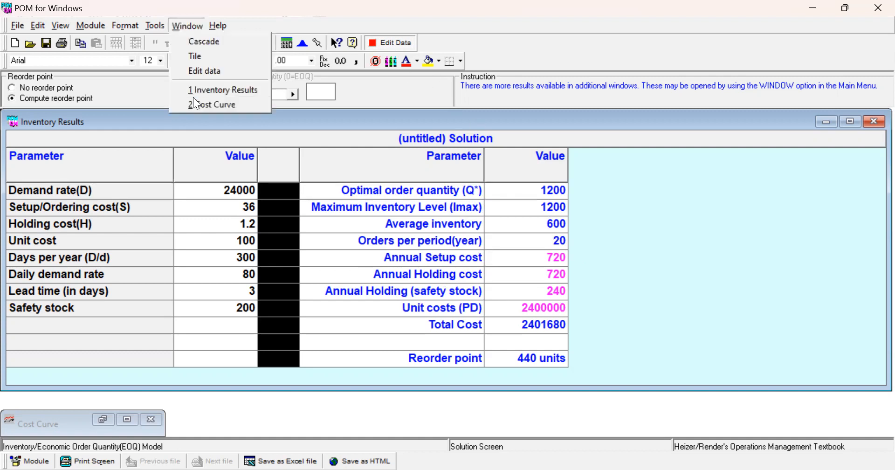
click(206, 104)
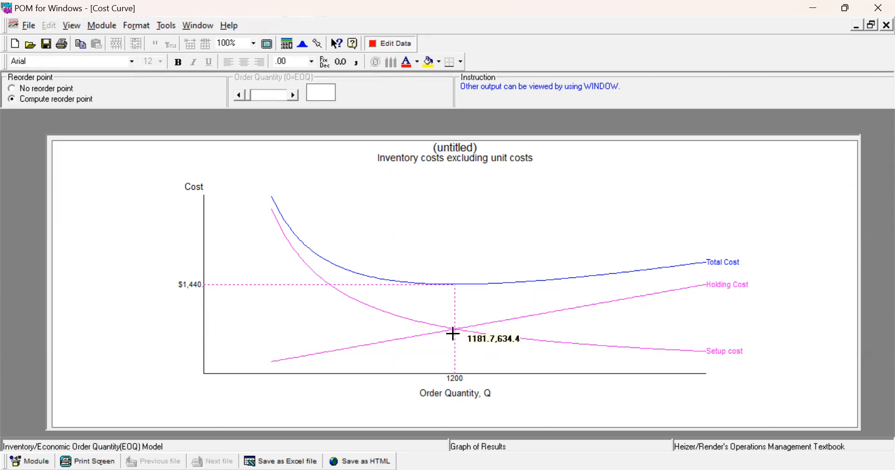
- Reopen the data for editing, set the order quantity to 1500 and solve the model
click(406, 43)
click(326, 91)
text(1500)
key(Tab)
click(378, 45)
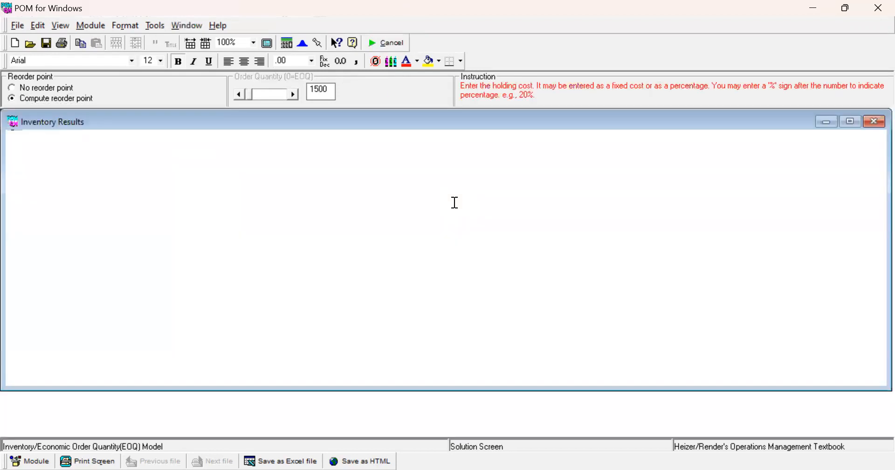
- View the cost curve for the 1500-unit order quantity solution and return to the data table
key(alt+w)
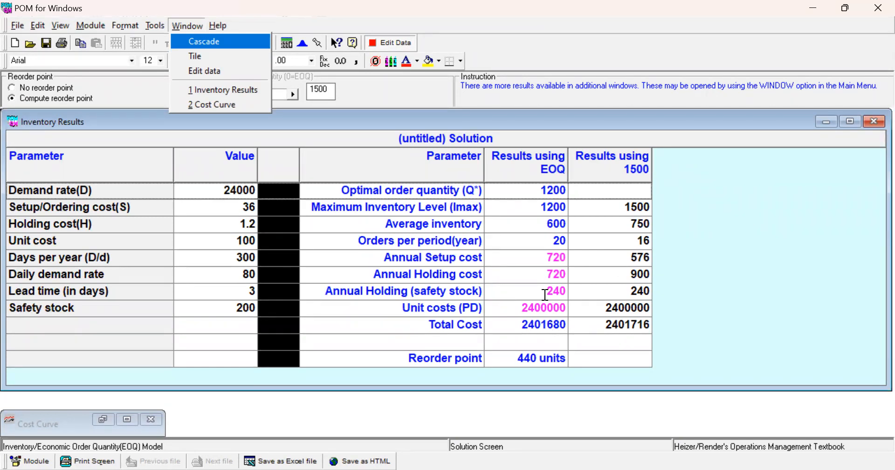
click(234, 105)
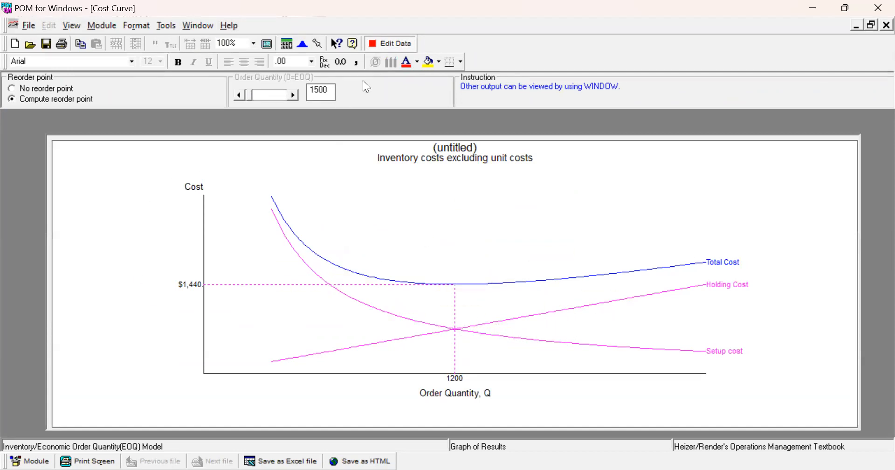
click(395, 45)
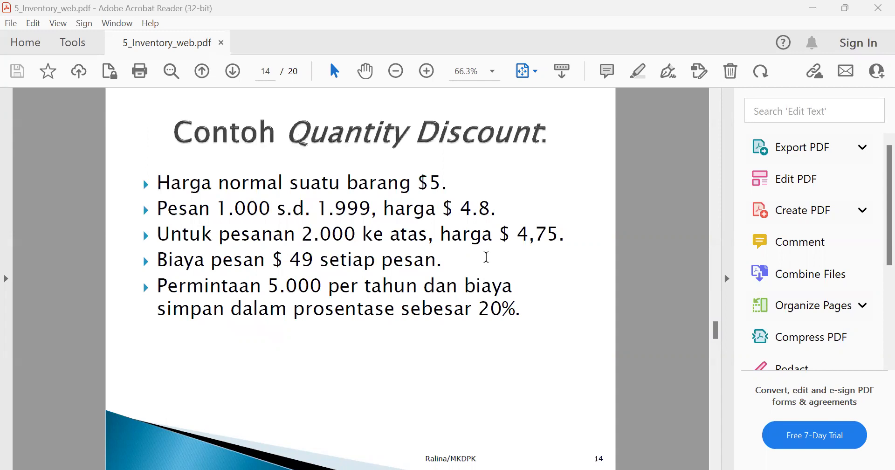
- Review the Quantity Discount model and example slides in 5_Inventory_web.pdf in Adobe Acrobat Reader
scroll(485, 258, up, 2)
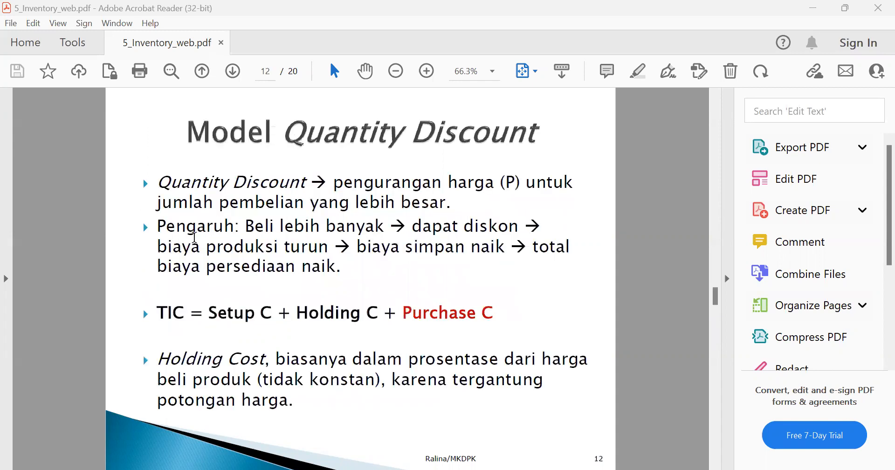
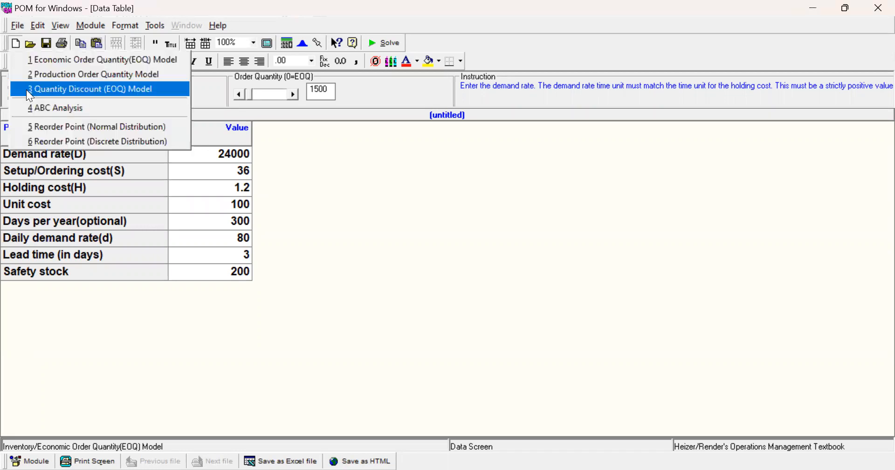
- In POM for Windows, create a Quantity Discount (EOQ) Model data set with 3 price ranges and numeric row names, without saving the previous data
click(27, 89)
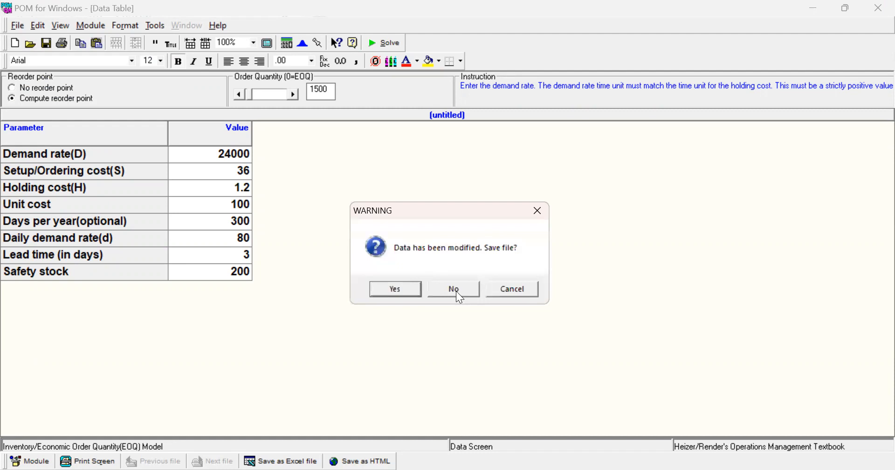
click(460, 287)
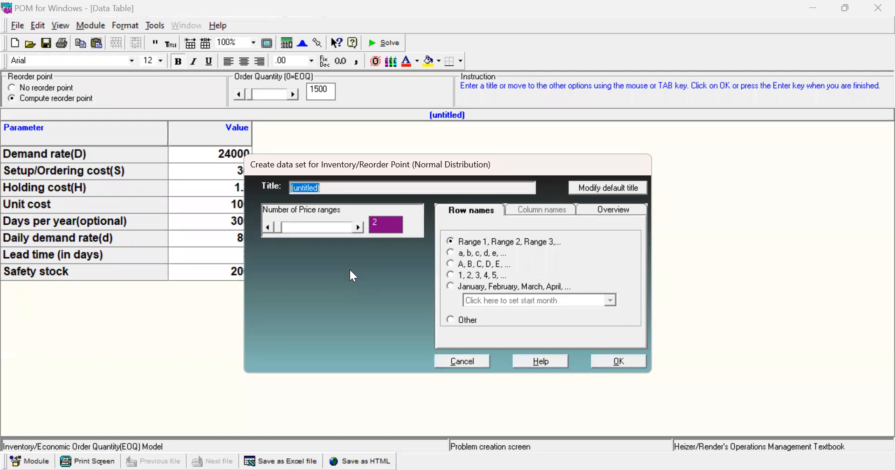
click(358, 228)
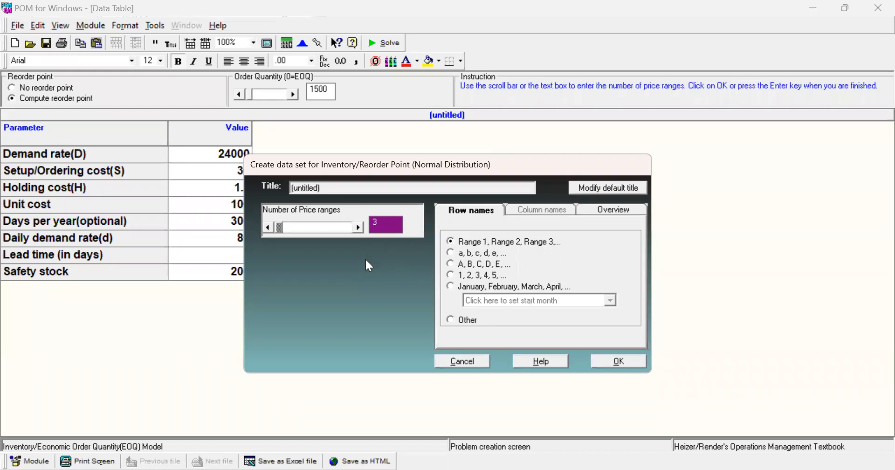
click(454, 274)
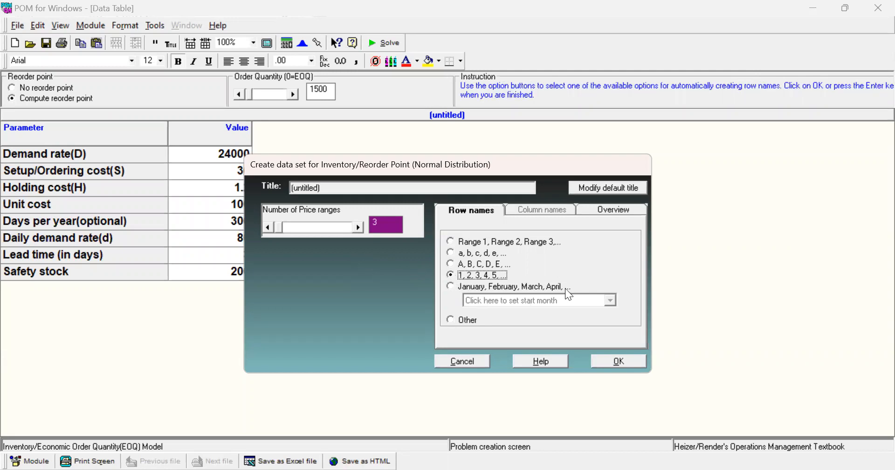
click(612, 361)
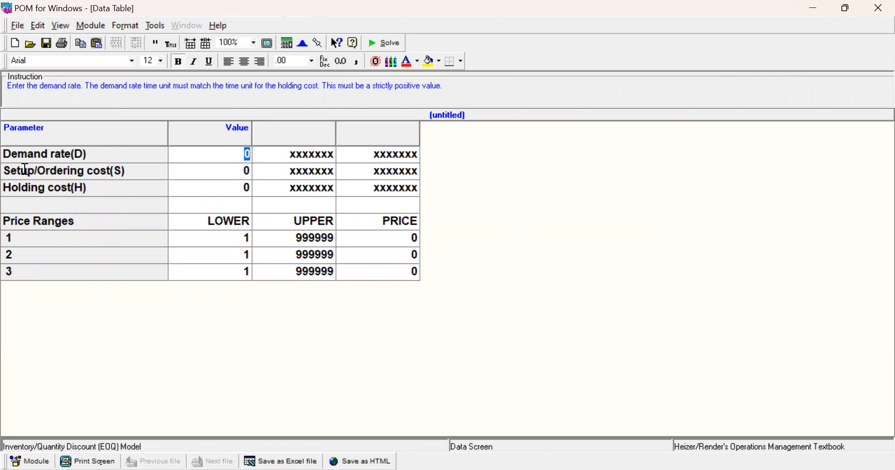
- Set the demand rate to 5000, the setup/ordering cost to 49 and the holding cost to 20%
text(5000)
click(189, 165)
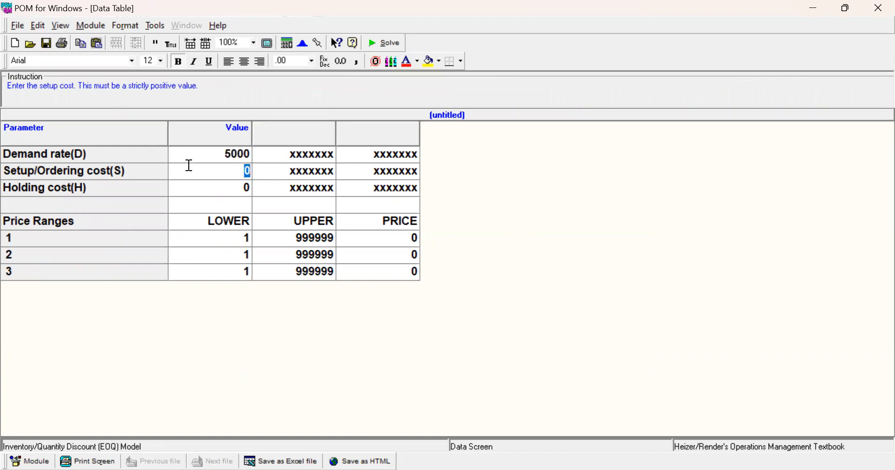
text(49)
key(Return)
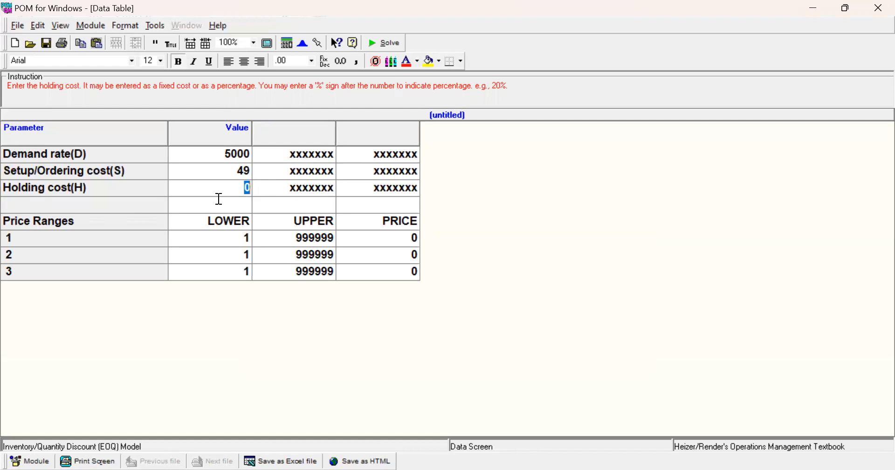
text(2000)
drag(228, 188, 293, 188)
text(20%)
- Give price range 1 an upper bound of 999 and a price of 5
click(294, 238)
text(999)
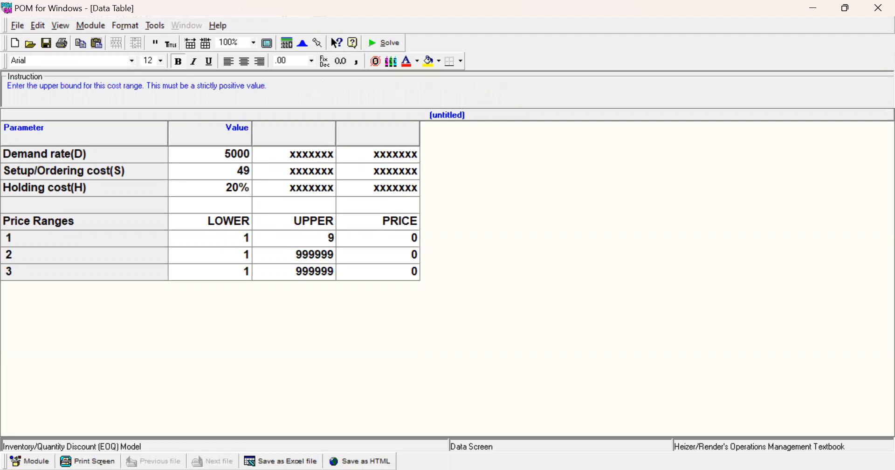
key(Tab)
text(5)
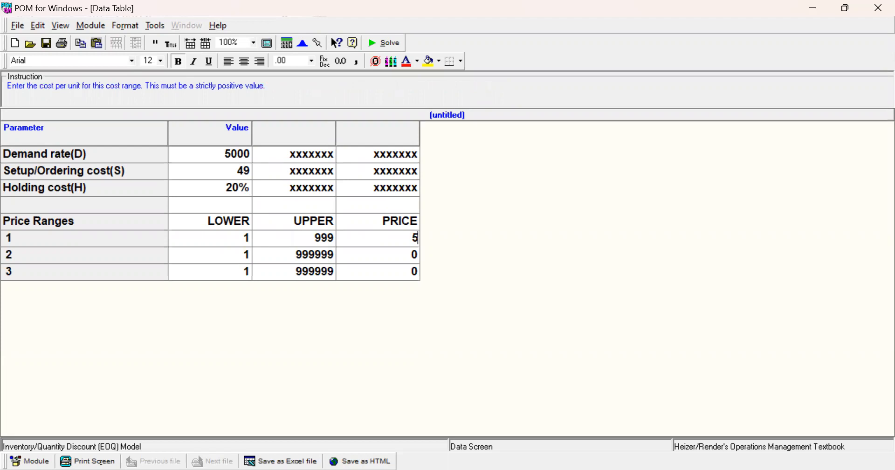
- Set price range 2 to run from 1000 to 1999 at a price of 4.8
key(Tab)
key(shift+Tab)
text(1000)
key(Tab)
text(1999)
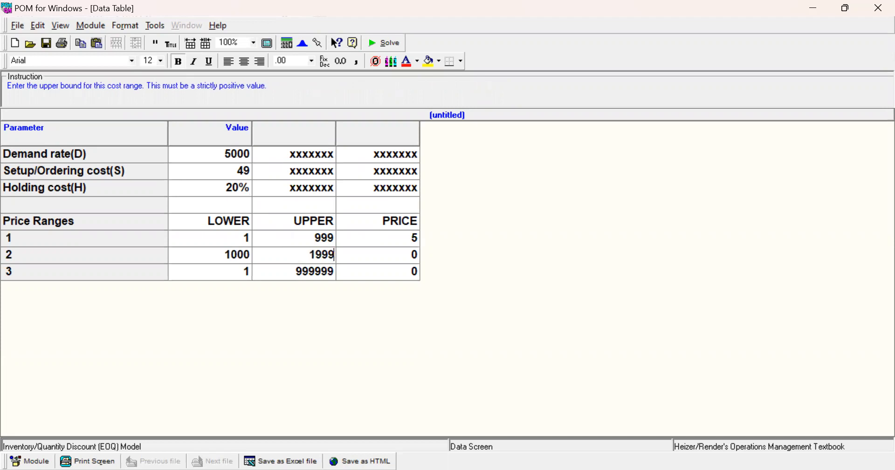
key(Tab)
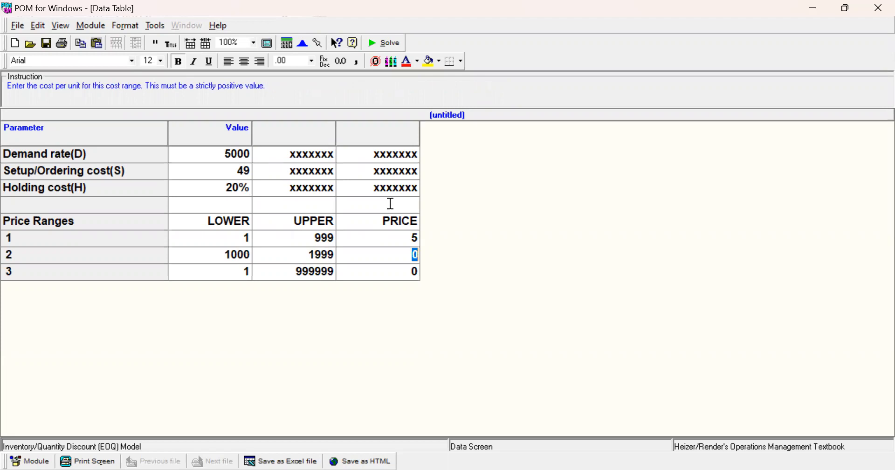
text(4.8)
- Give price range 3 a lower bound of 2000 and a price of 4.75
key(Tab)
key(shift+Tab)
text(2000)
key(Tab)
key(Tab)
text(4.75)
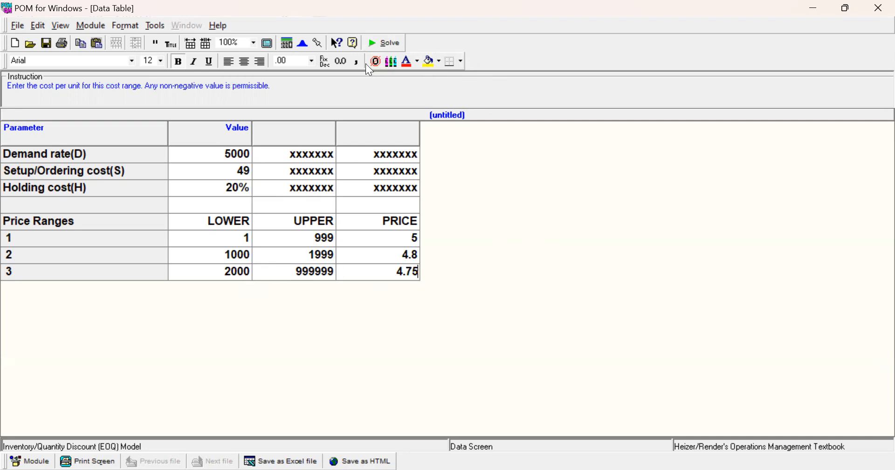
- Solve the quantity discount model and open the cost details for each price range
click(385, 45)
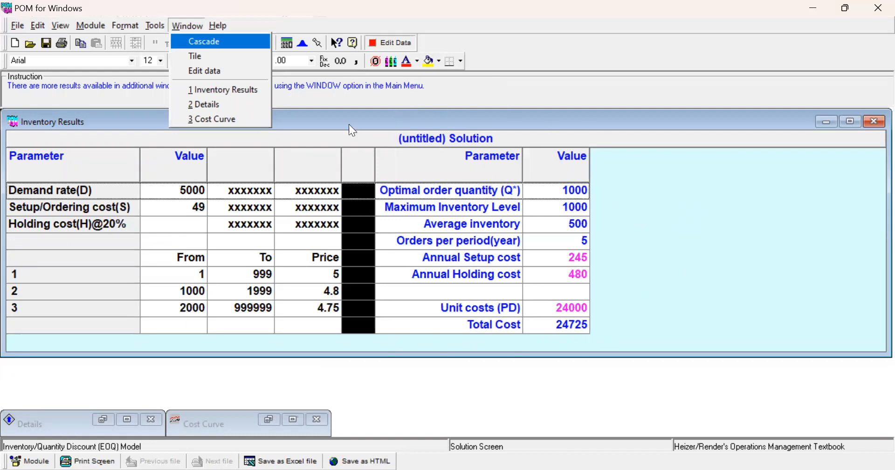
click(208, 109)
drag(245, 179, 193, 110)
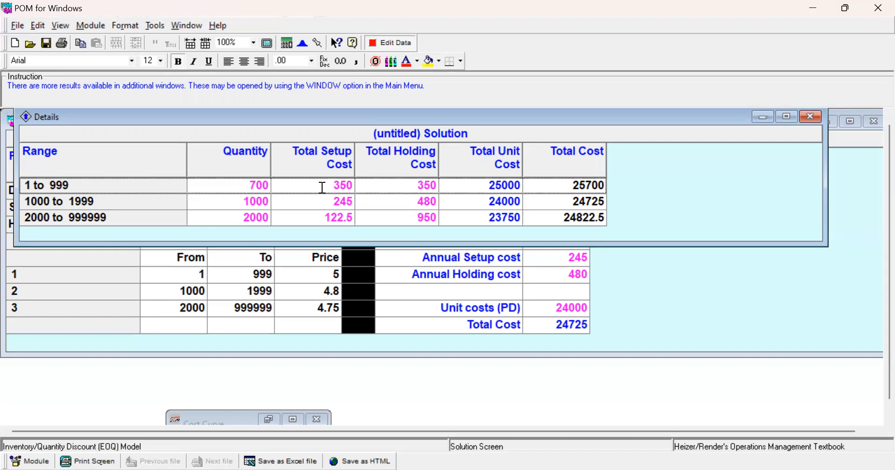
- Compare the unit and total costs across the price ranges and highlight the total cost and quantity of the 1000 to 1999 range
click(474, 188)
drag(569, 201, 652, 202)
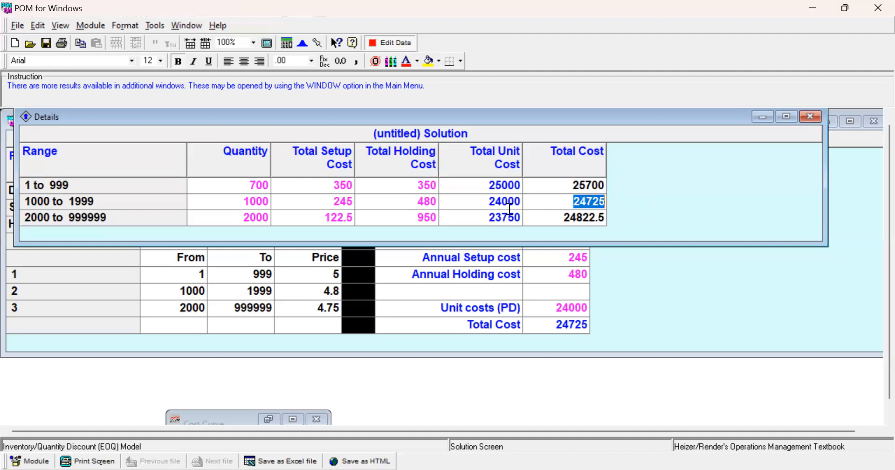
click(242, 201)
drag(243, 201, 277, 203)
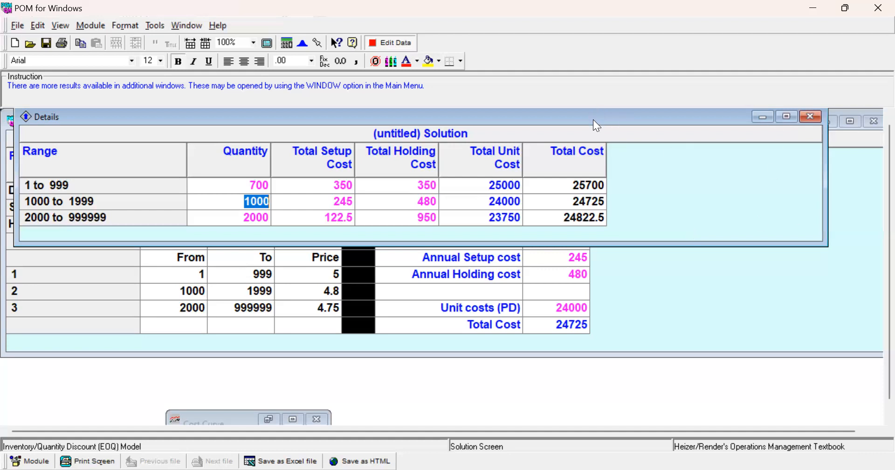
- Reposition the Details window over the inventory results and close it
drag(593, 119, 599, 138)
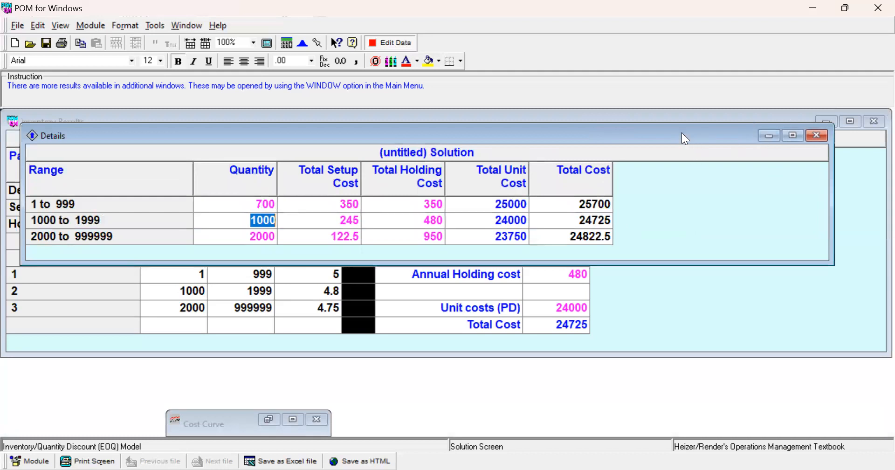
drag(682, 133, 667, 144)
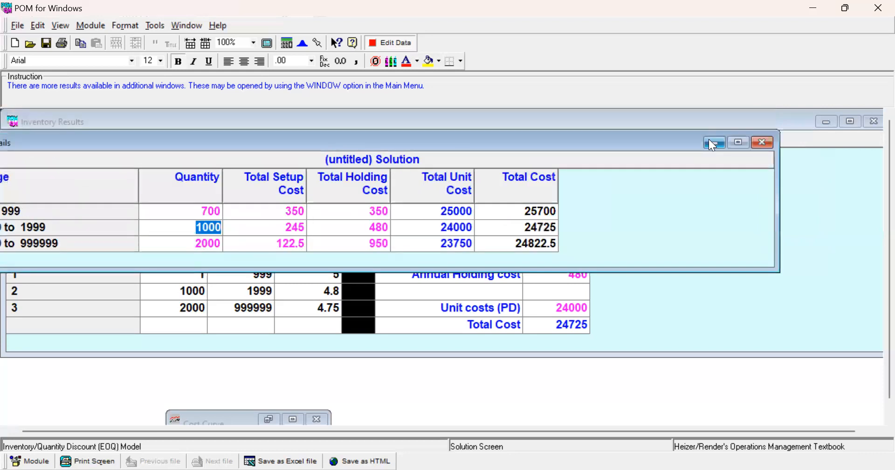
click(763, 142)
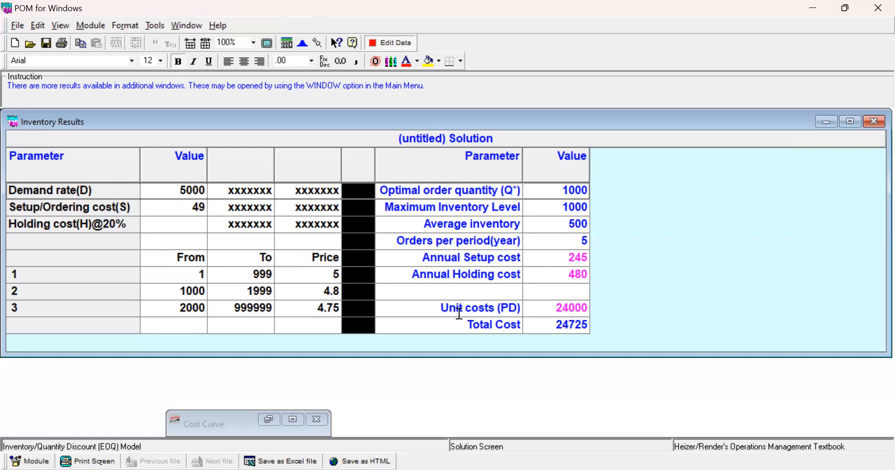
- Reopen the cost details for the price ranges and display the cost curve of the quantity discount solution
click(558, 307)
click(176, 28)
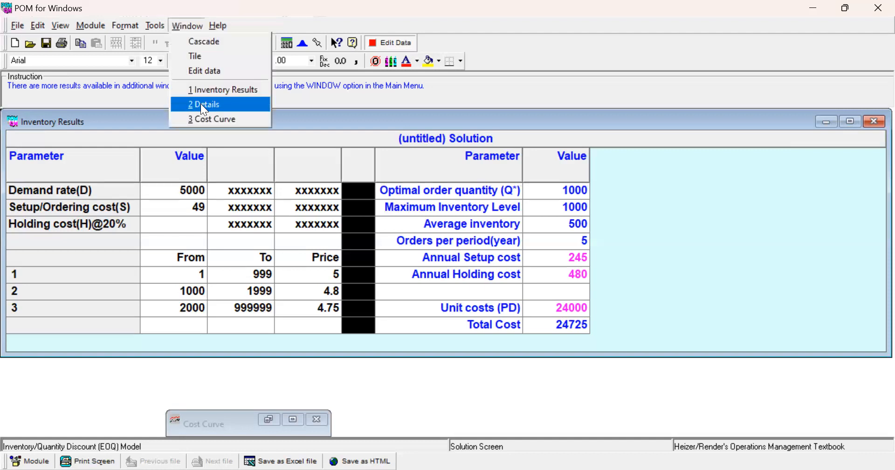
click(200, 103)
click(185, 27)
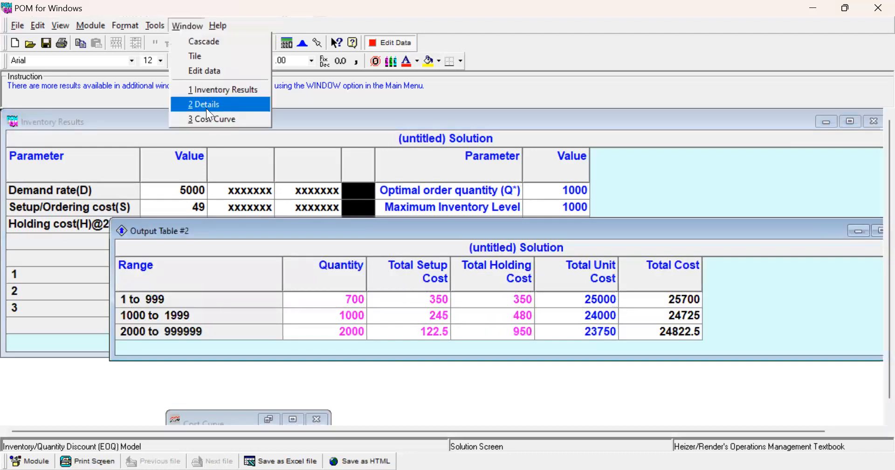
click(212, 119)
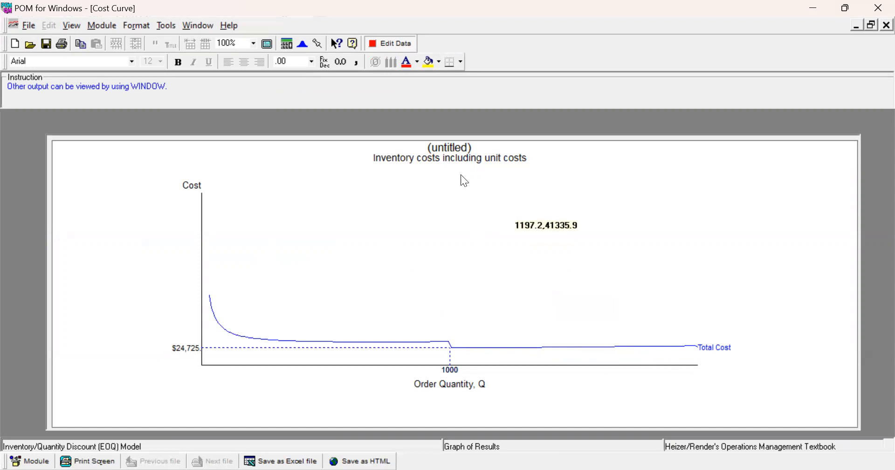
- Change the holding cost in the quantity discount data to a fixed 0.5 and solve the model again
click(390, 45)
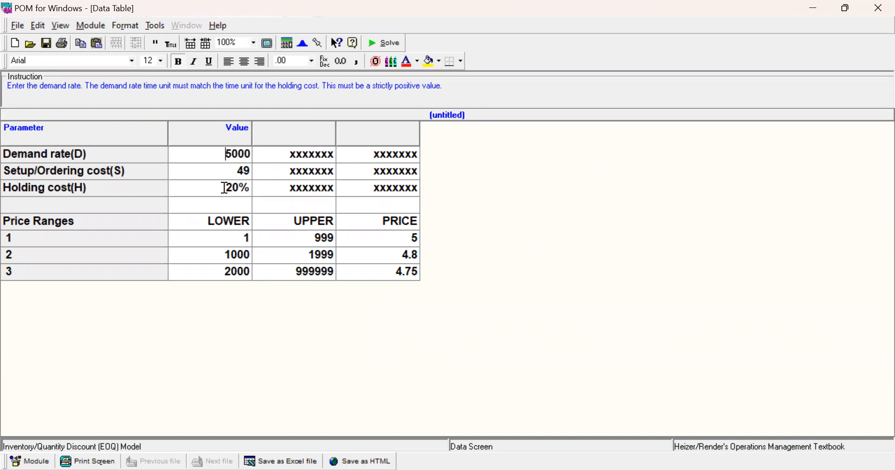
drag(225, 188, 270, 191)
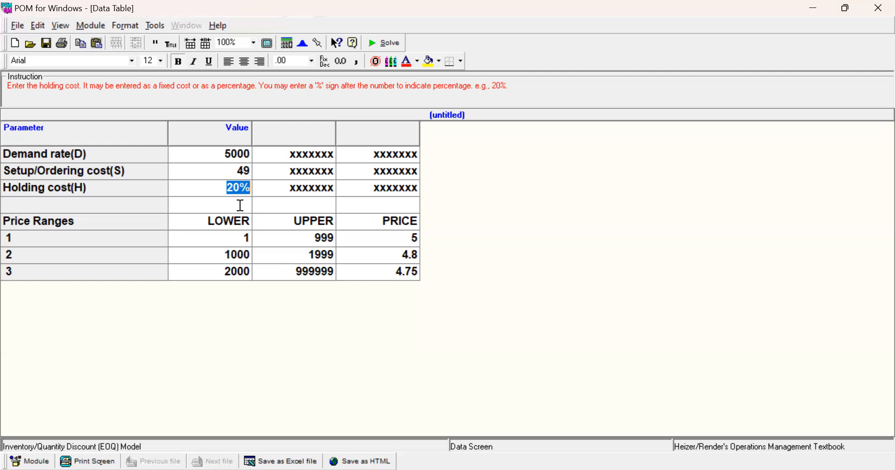
text(0.5)
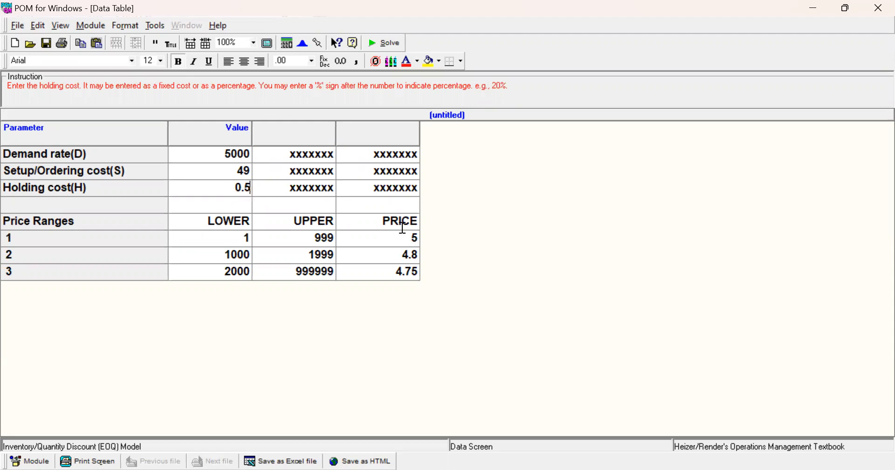
click(406, 43)
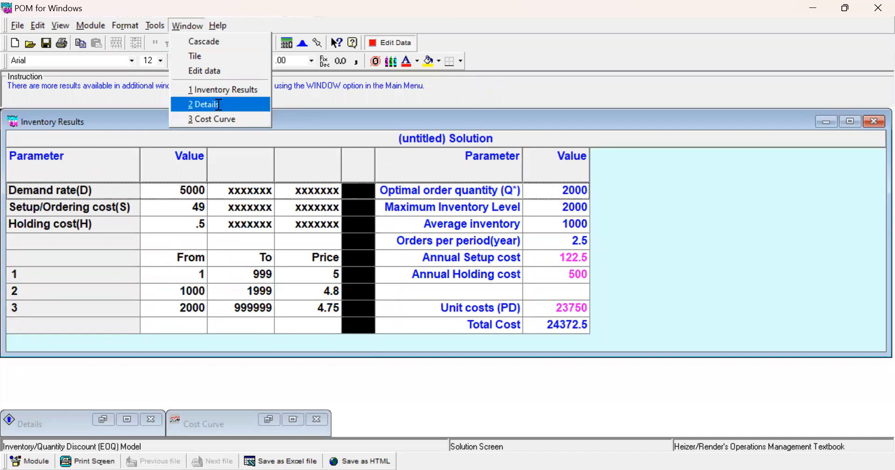
- Review the cost details for each price range, close them, and return to the data table
click(218, 104)
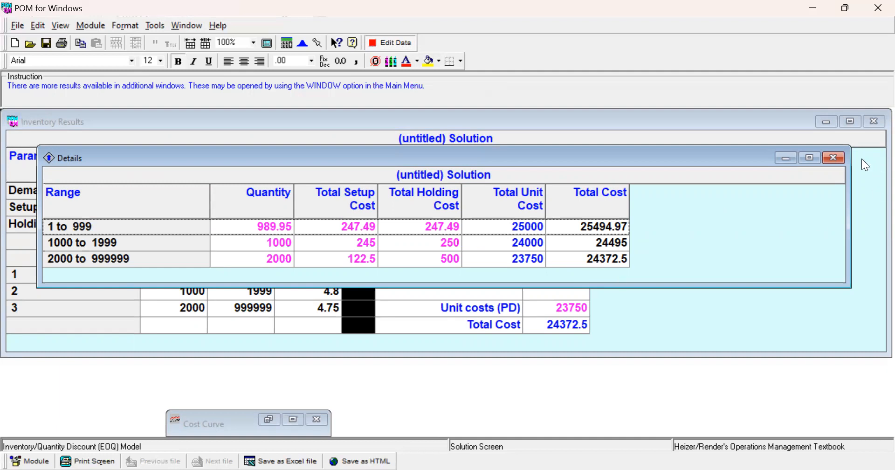
click(835, 158)
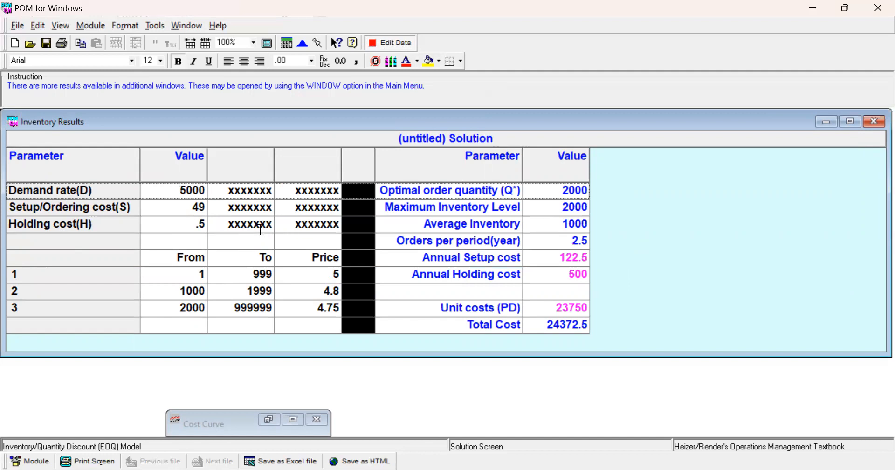
click(196, 225)
click(401, 43)
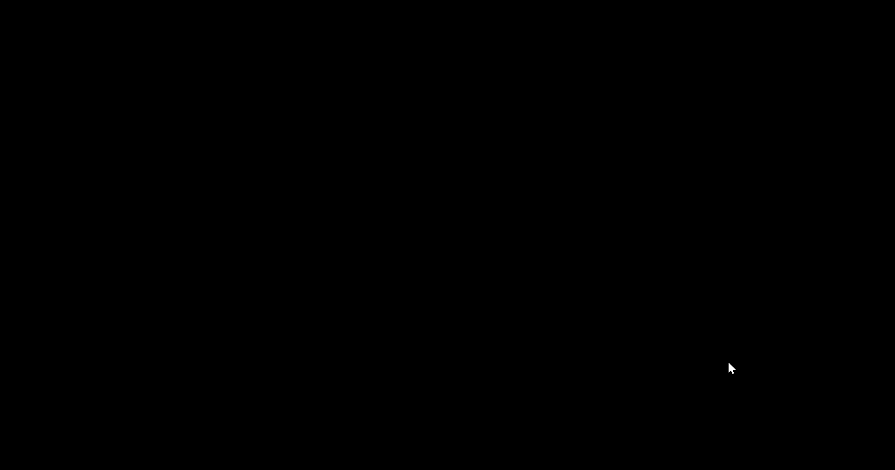
- Switch to 5_Inventory_web.pdf and read the safety stock, probabilistic model and exercise slides, returning to the total cost table for the alternatives
scroll(550, 227, down, 1)
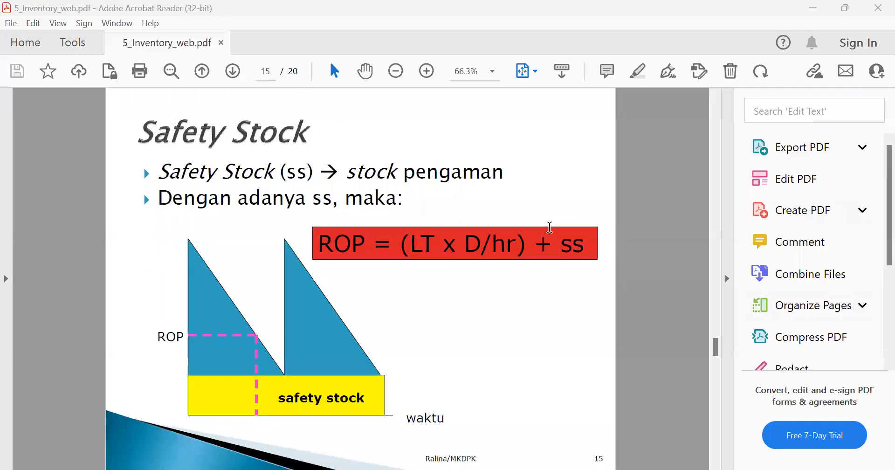
scroll(550, 227, down, 1)
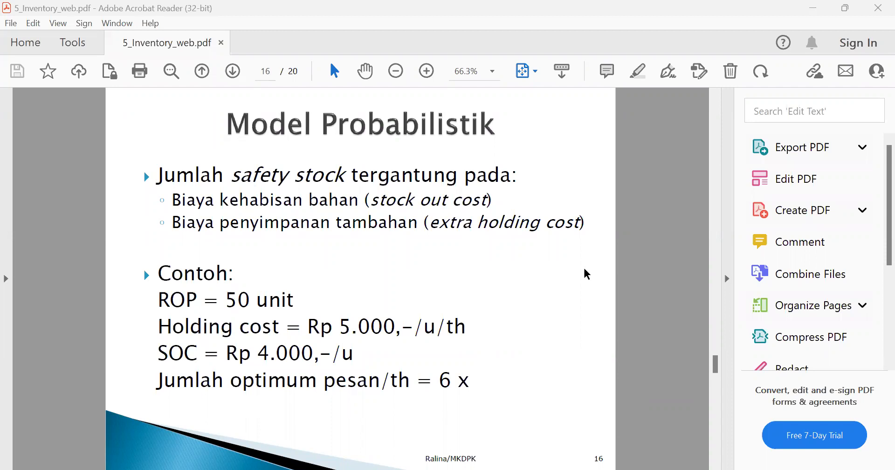
scroll(584, 269, down, 1)
scroll(585, 269, up, 1)
scroll(584, 269, up, 1)
scroll(584, 269, down, 1)
scroll(584, 269, down, 2)
scroll(584, 269, up, 1)
scroll(584, 269, down, 1)
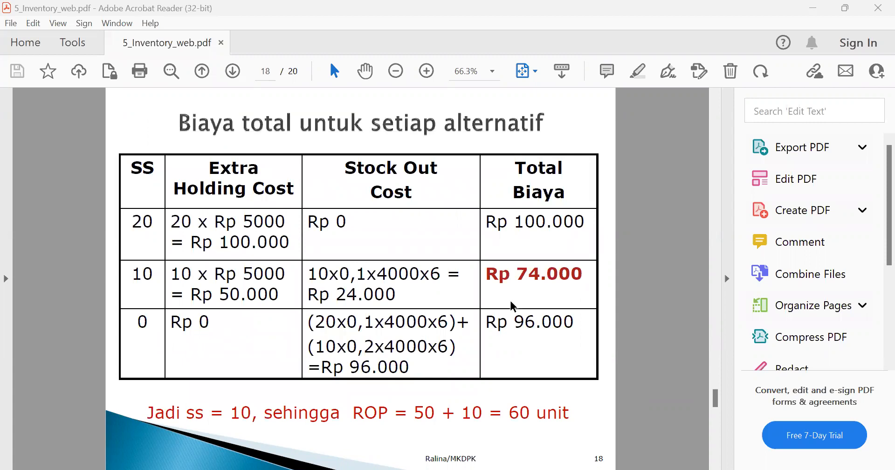
scroll(497, 254, down, 1)
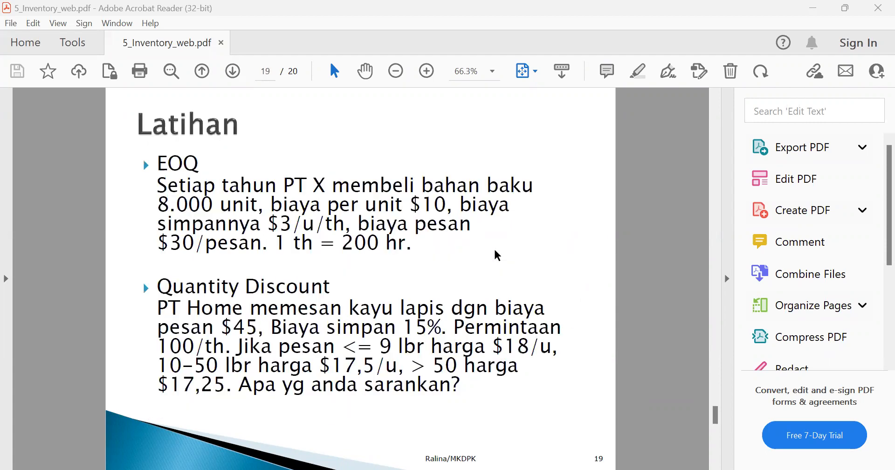
scroll(497, 254, down, 1)
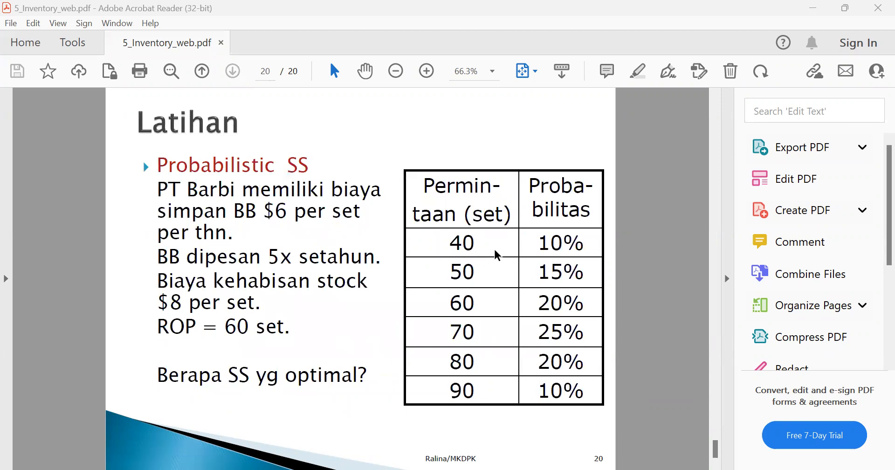
scroll(497, 254, up, 2)
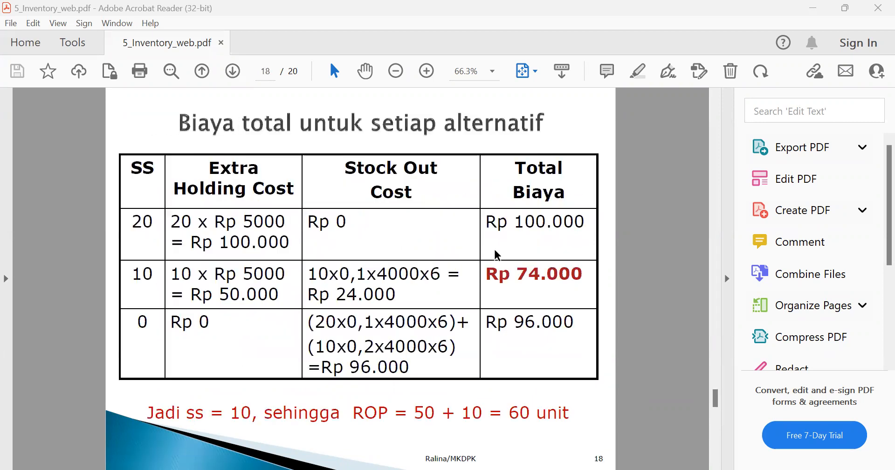
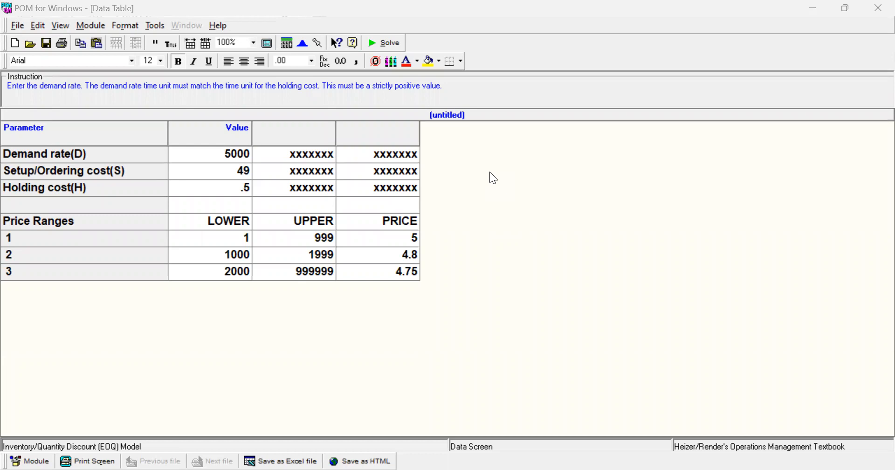
- Return to POM for Windows and start a new Reorder Point (Discrete Distribution) problem without saving the modified data
click(692, 325)
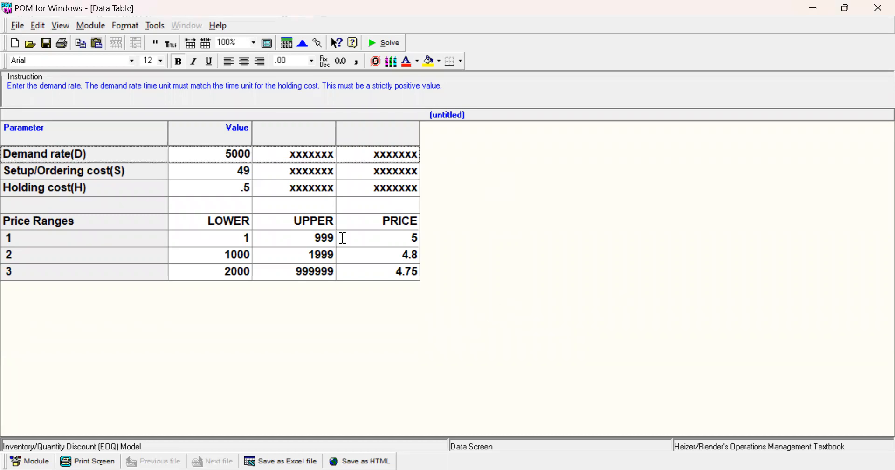
click(14, 43)
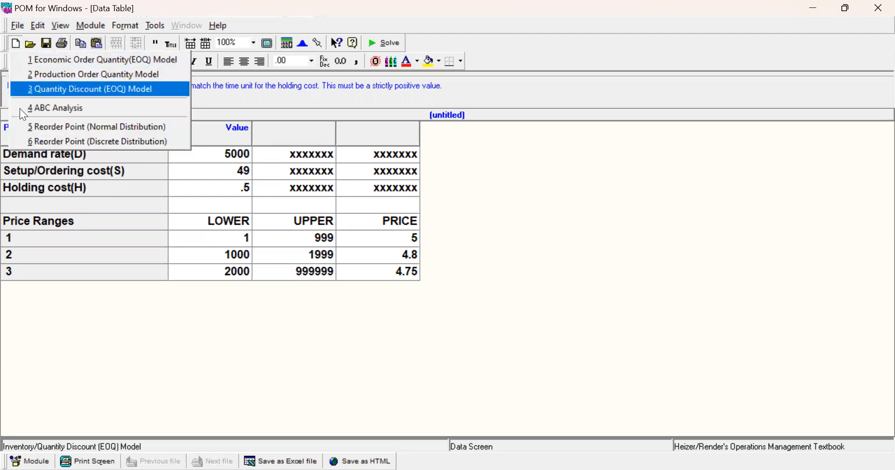
click(29, 144)
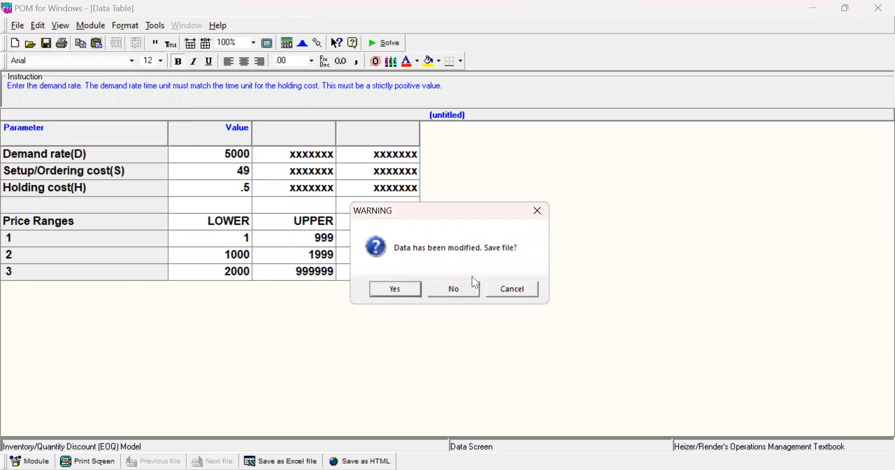
click(468, 290)
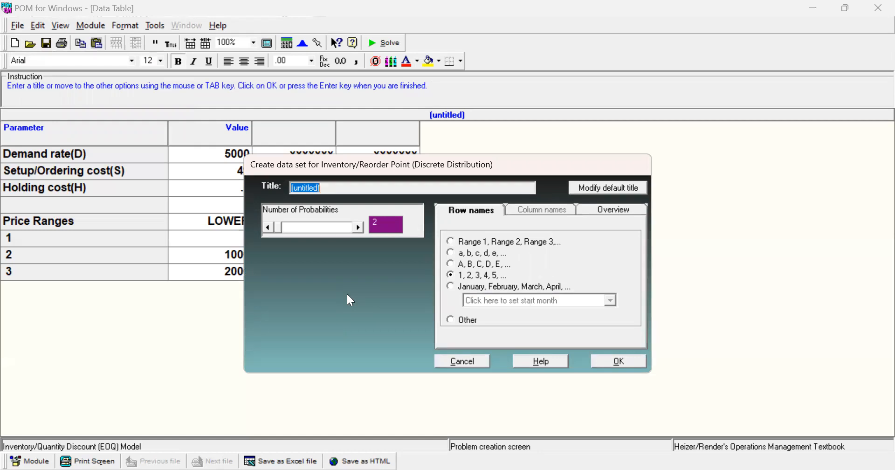
- Set the number of probabilities to 5 and create the discrete distribution data set
click(355, 228)
click(355, 228)
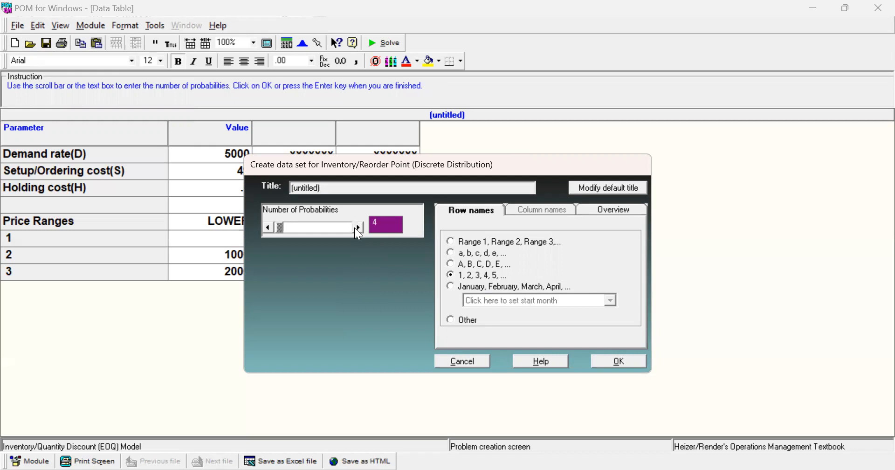
click(358, 228)
key(alt+Tab)
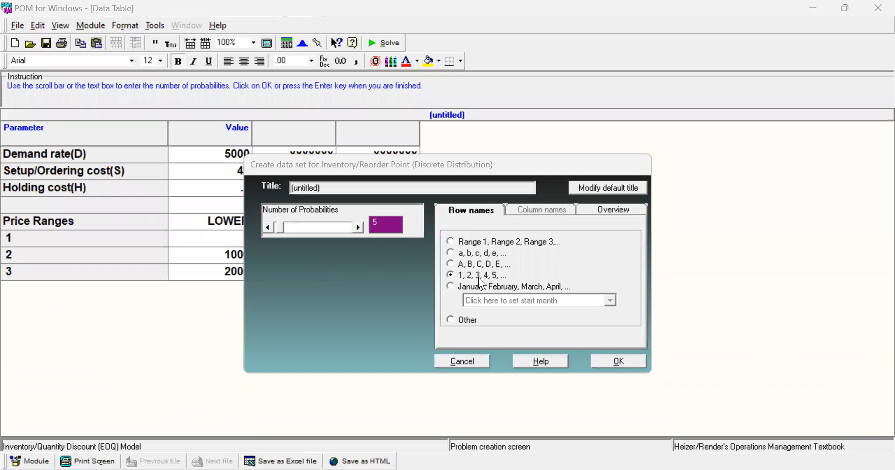
click(620, 361)
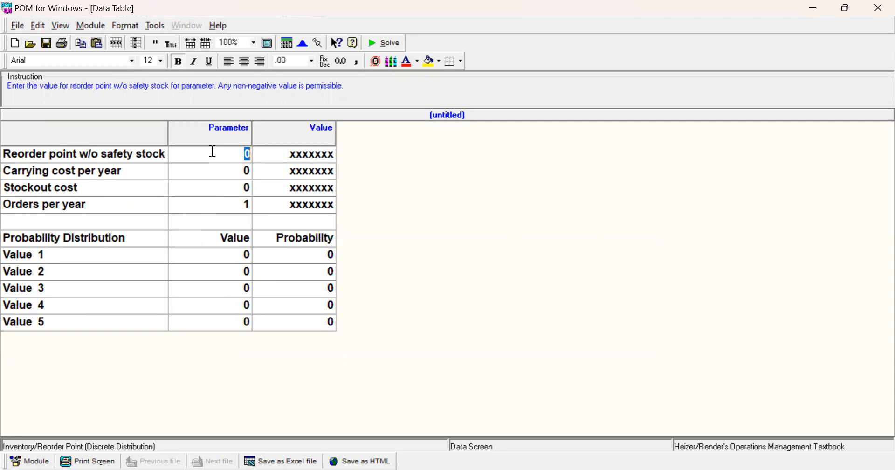
- Set the reorder point without safety stock to 50 and the carrying cost per year to 5000
text(50)
key(Tab)
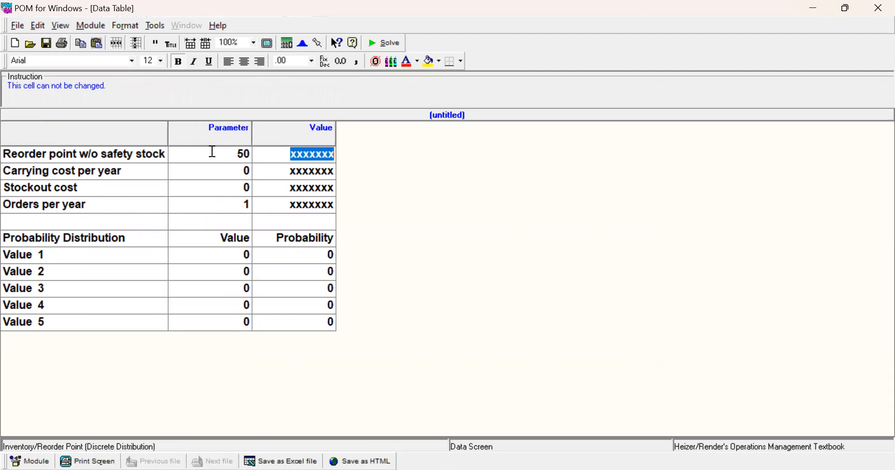
key(Tab)
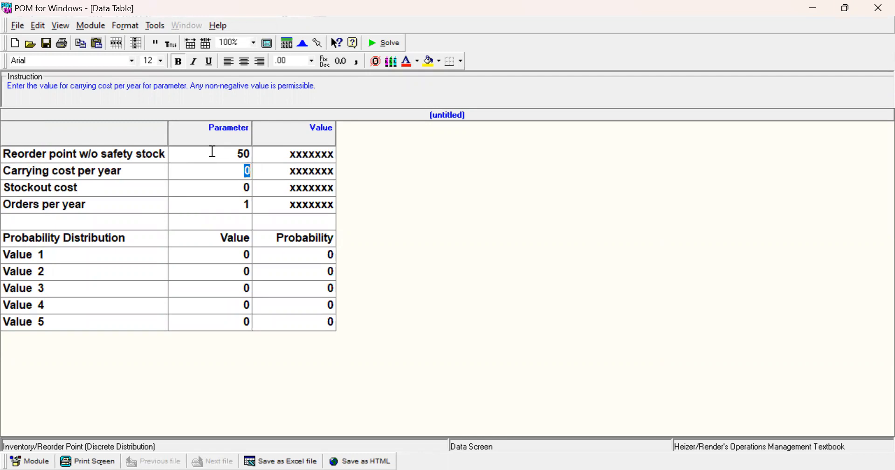
text(5000)
key(Return)
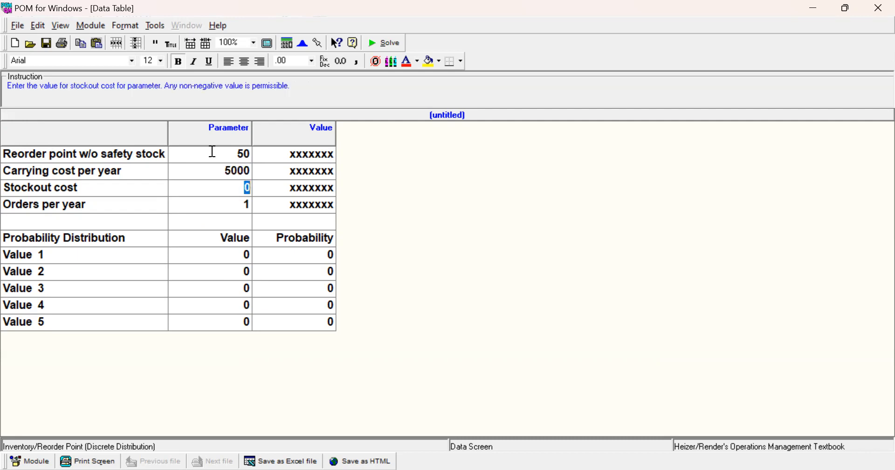
- Set the stockout cost to 4000 and the orders per year to 6
text(4000)
key(Tab)
key(Tab)
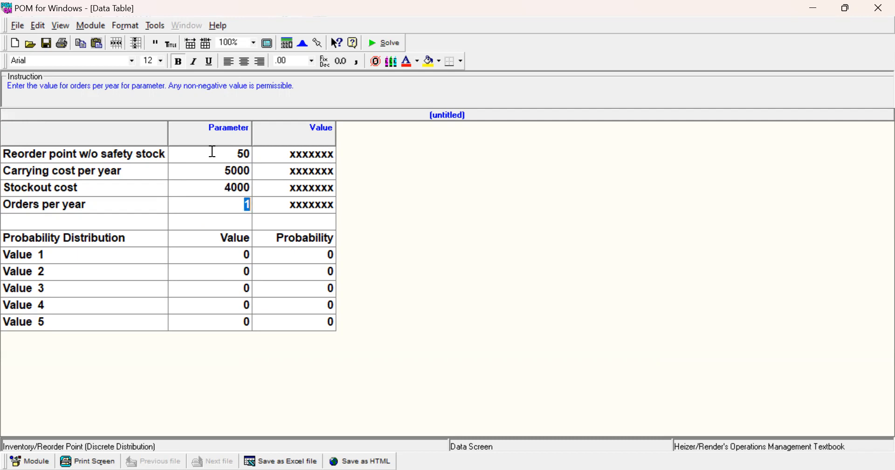
text(6)
key(Tab)
key(Tab)
key(Tab)
key(Tab)
key(Tab)
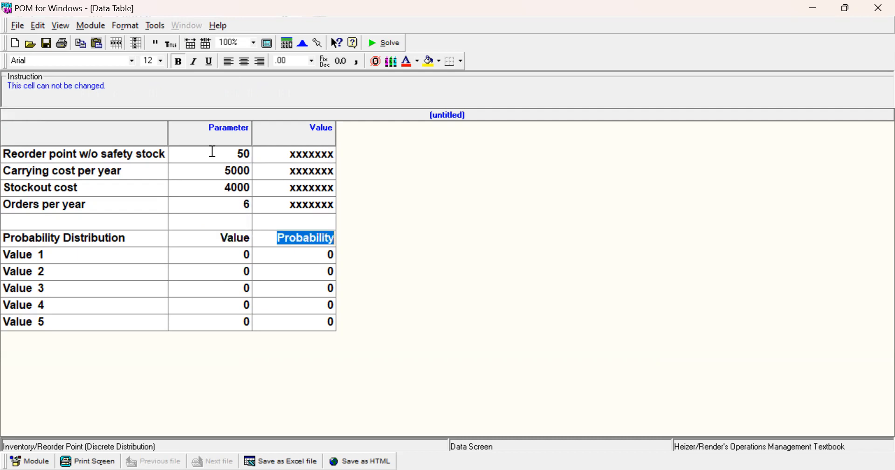
key(Tab)
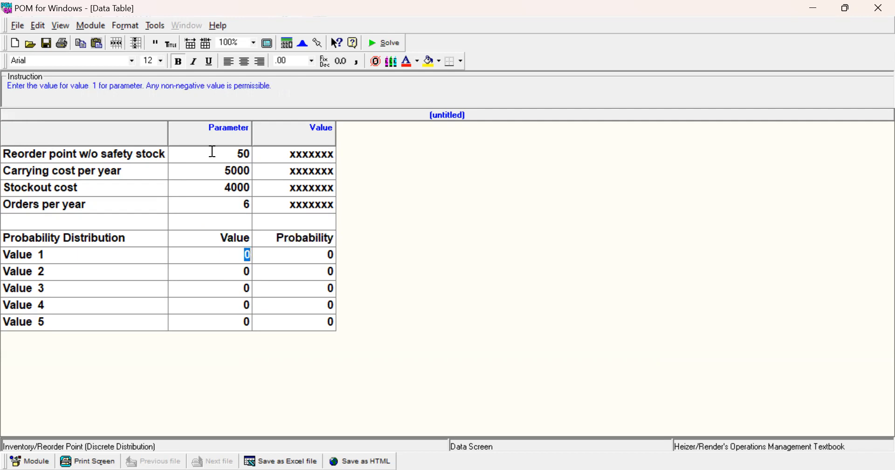
- Fill in the first two rows of the probability distribution: 30 with probability 0.2 and 40 with probability 0.2
text(30)
key(Tab)
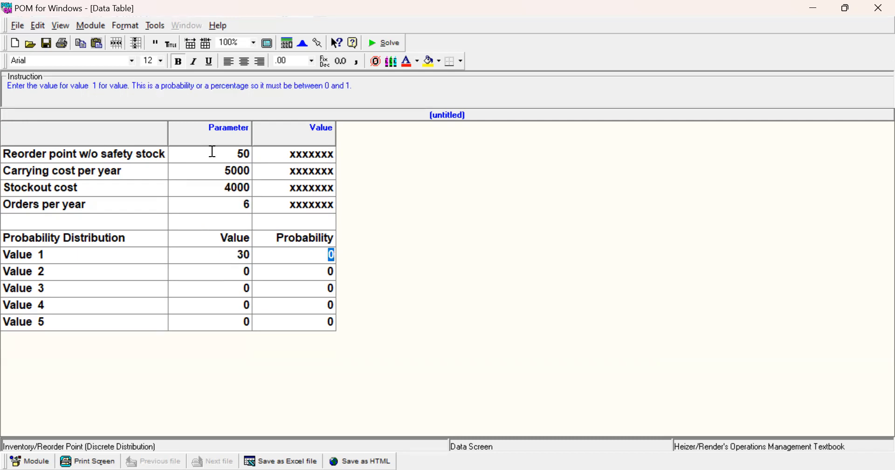
text(0.2)
key(Return)
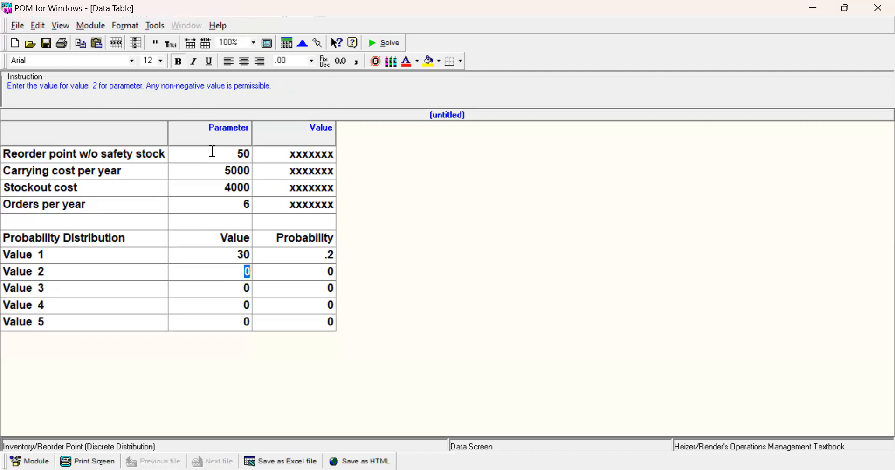
text(40)
key(Return)
text(0.3)
key(BackSpace)
text(2)
key(Return)
- Fill in the third and fourth rows of the probability distribution: 50 with probability 0.3 and 60 with probability 0.2
text(50)
key(Return)
text(0.3)
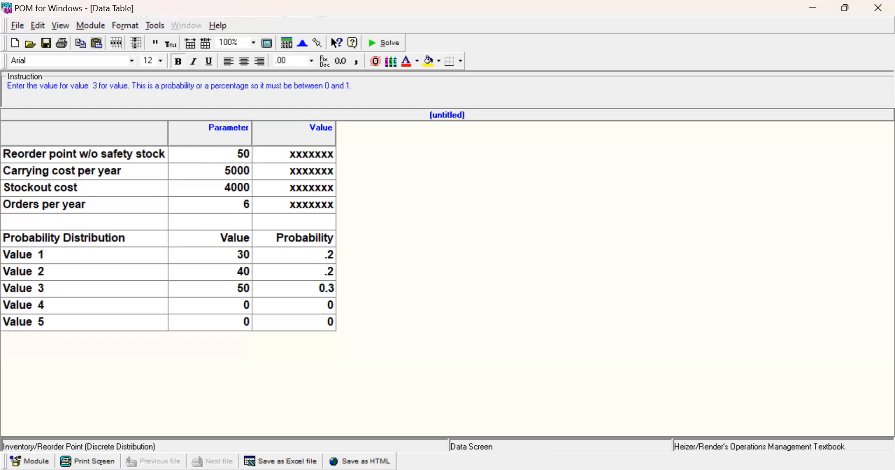
key(Return)
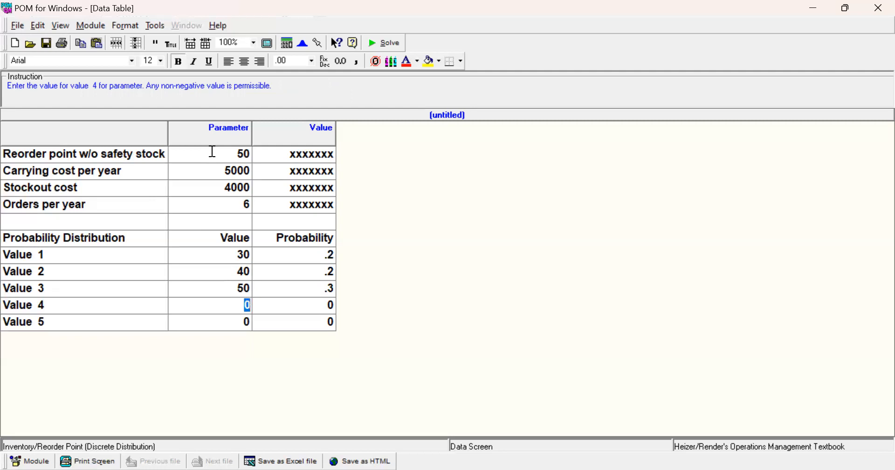
text(60)
key(Return)
text(0.2)
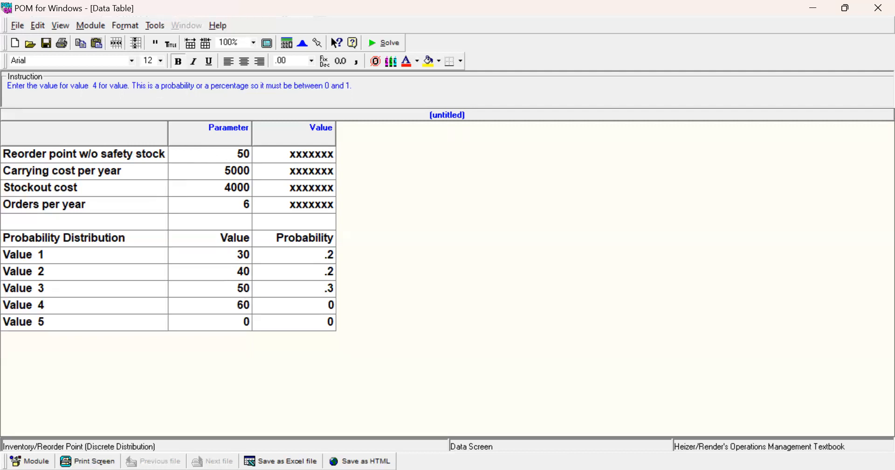
key(Return)
- Fill in the fifth row of the probability distribution with 70 and probability 0.1, and solve the problem
text(70)
key(Return)
text(0.1)
click(390, 44)
key(alt+w)
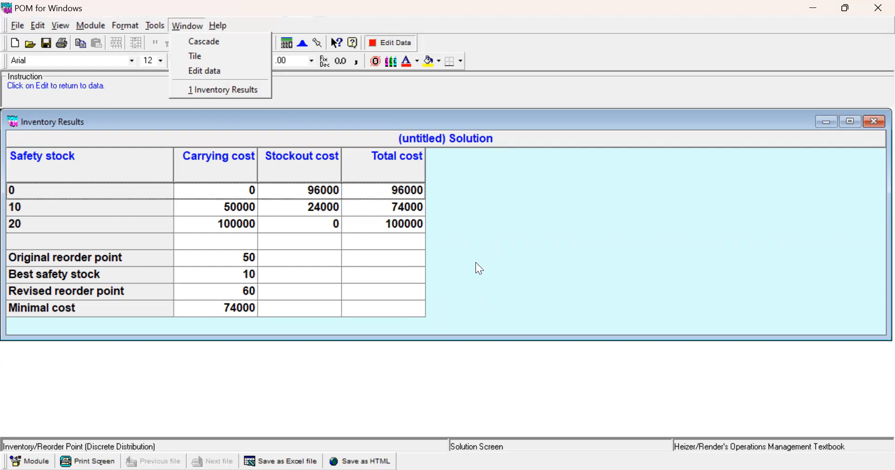
- Compare the total costs of the safety stock options in the inventory results, focusing on the 10-unit option
click(103, 207)
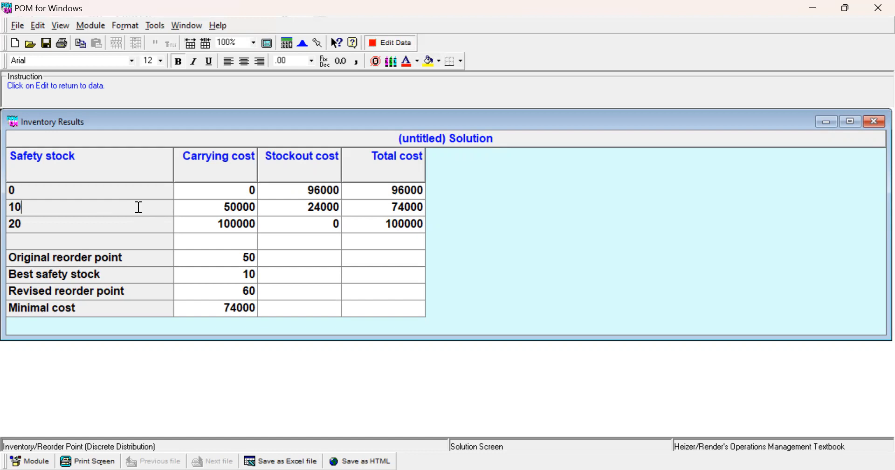
click(79, 225)
drag(392, 206, 511, 206)
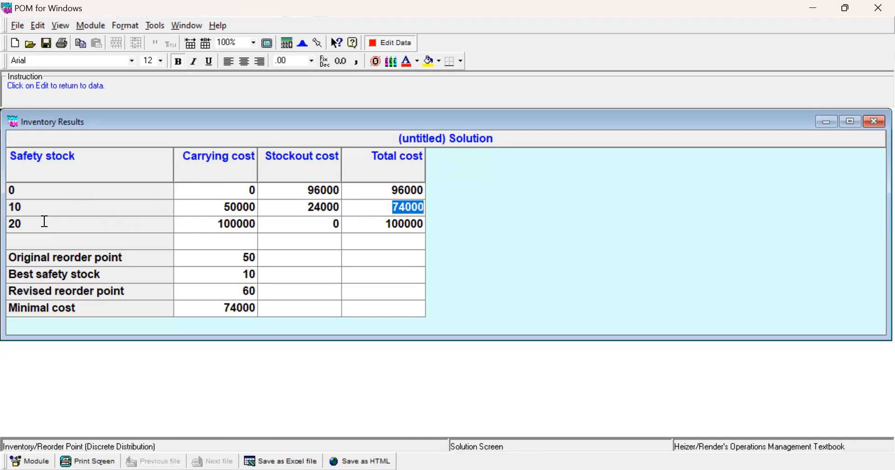
drag(27, 204, 5, 205)
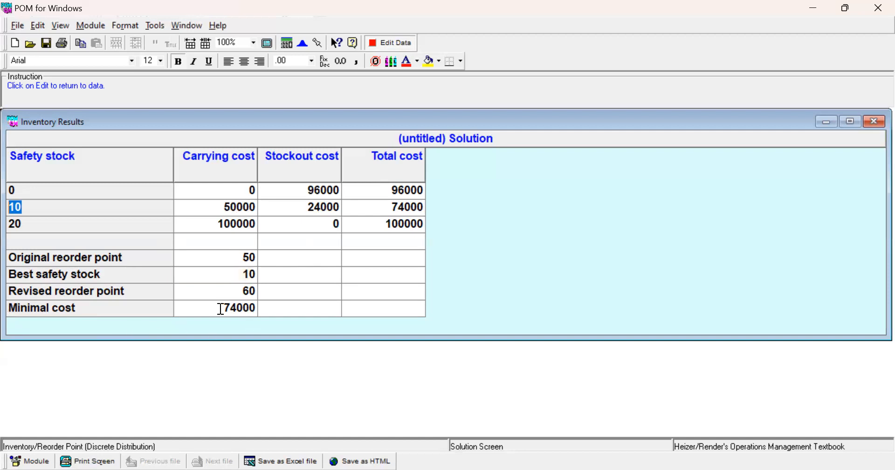
click(392, 206)
drag(474, 206, 380, 319)
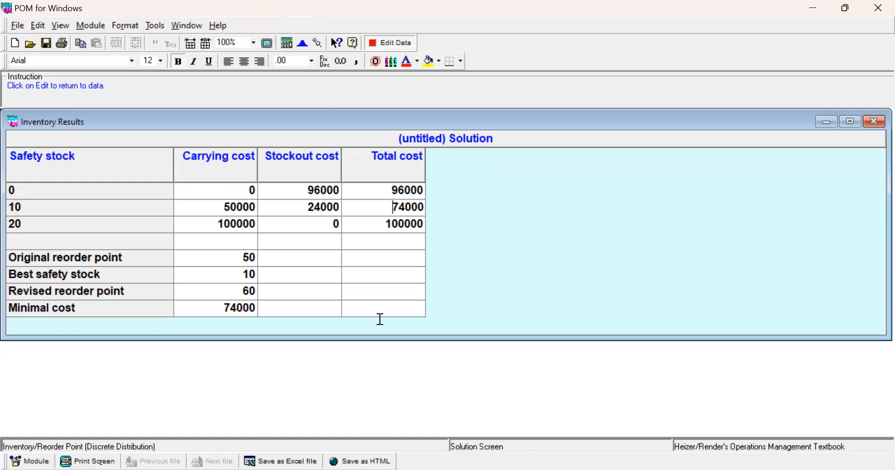
drag(380, 319, 737, 177)
click(642, 201)
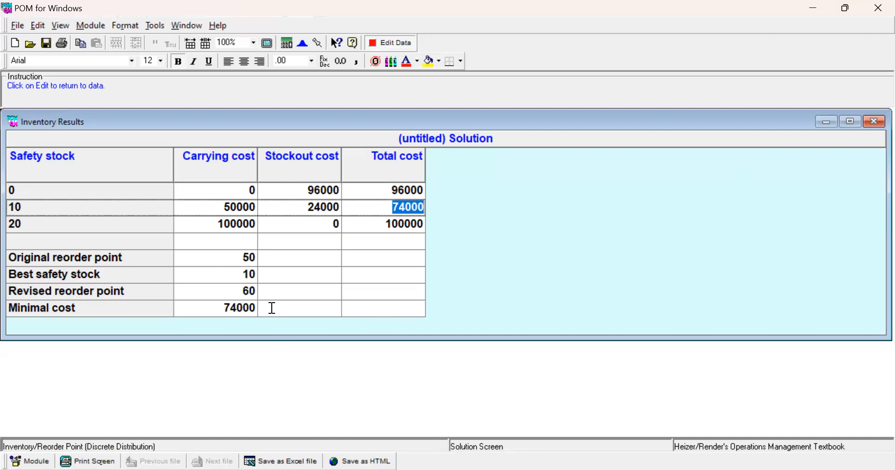
- Check the minimal cost and the revised reorder point in the results, and return to the data table
click(221, 312)
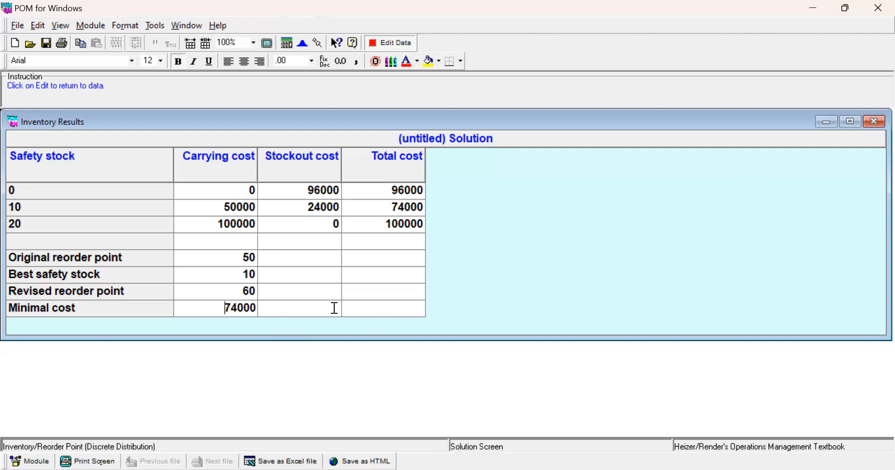
click(240, 291)
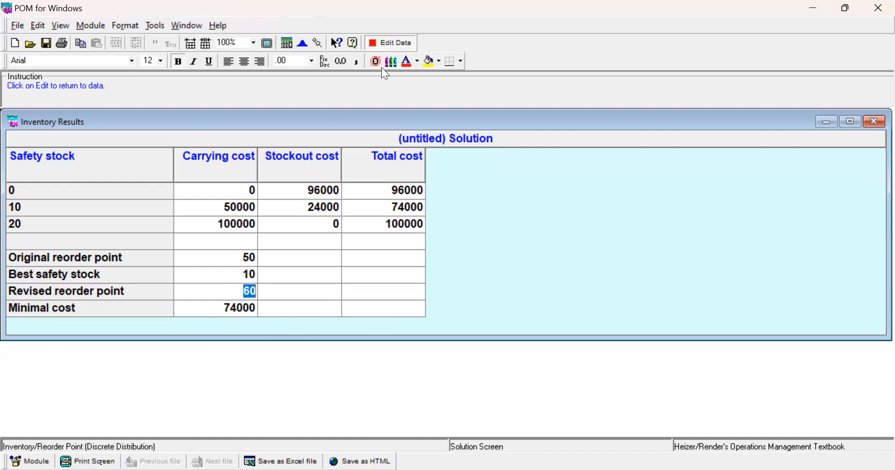
click(389, 43)
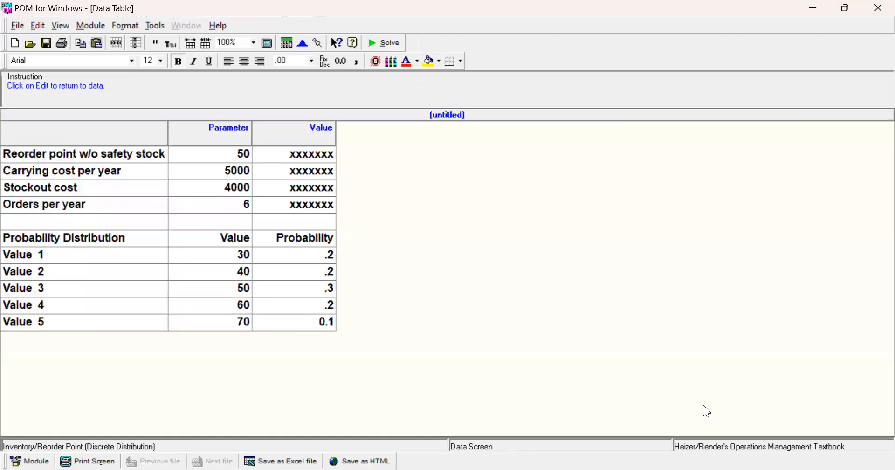